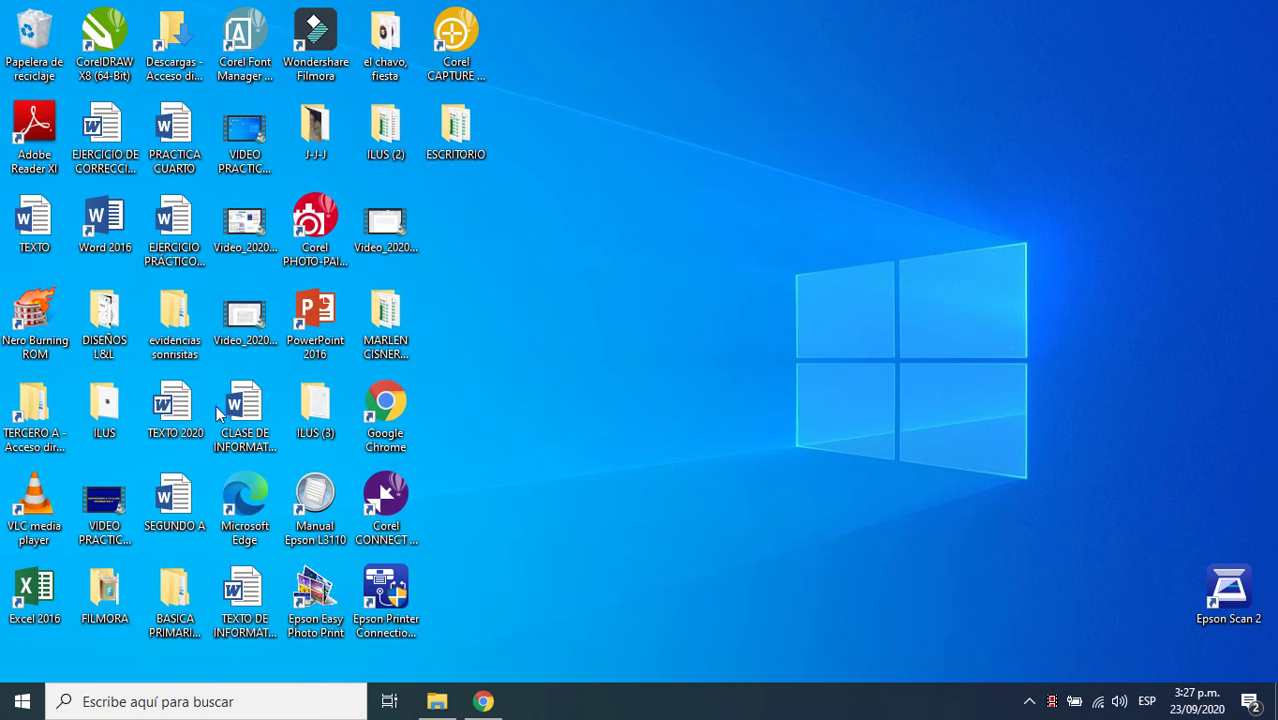
# Scroll the Start menu's app list down to P and launch PowerPoint 2016.
pyautogui.click(20, 702)
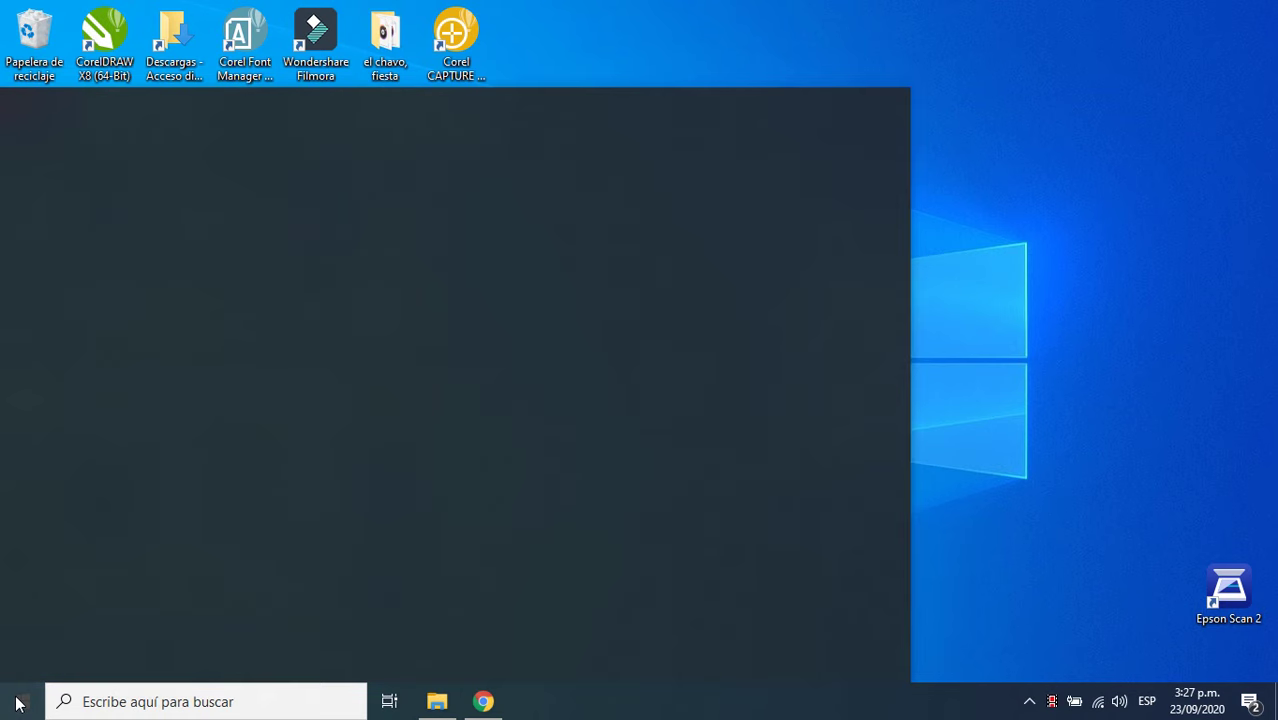
pyautogui.scroll(-3, 153, 436)
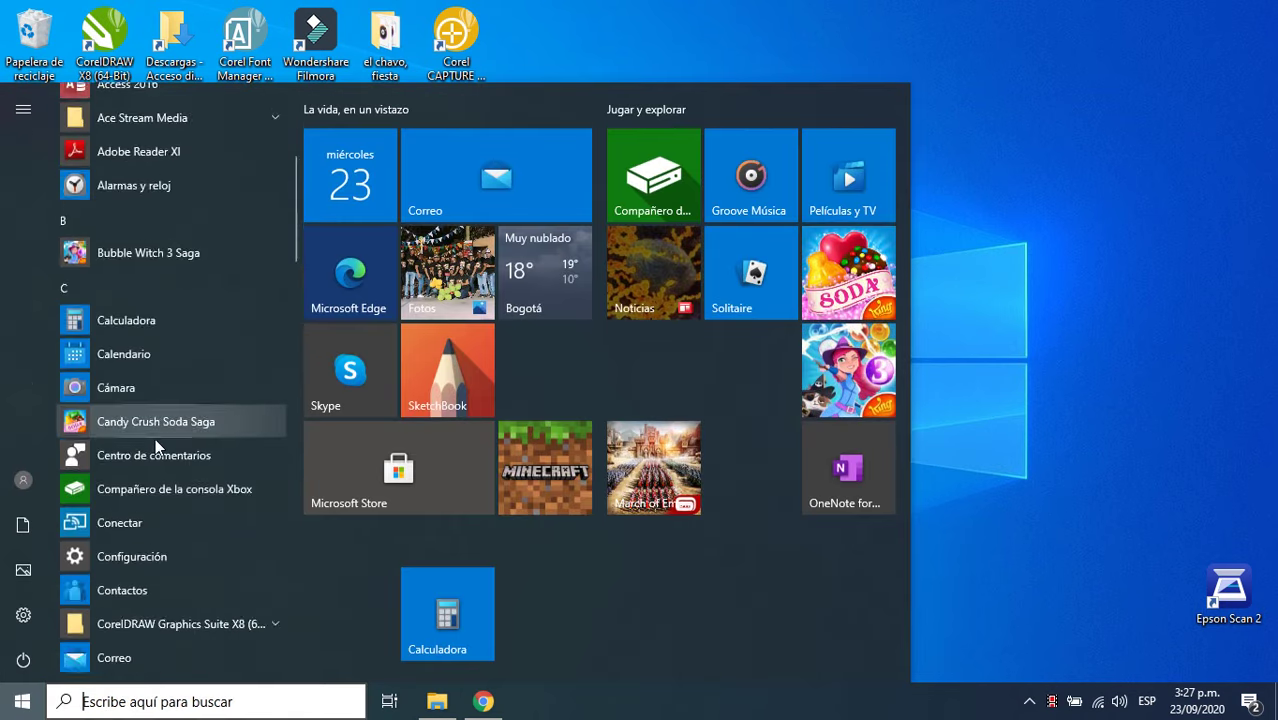
pyautogui.scroll(-3, 157, 441)
pyautogui.scroll(-3, 157, 442)
pyautogui.scroll(-3, 157, 447)
pyautogui.scroll(-3, 158, 449)
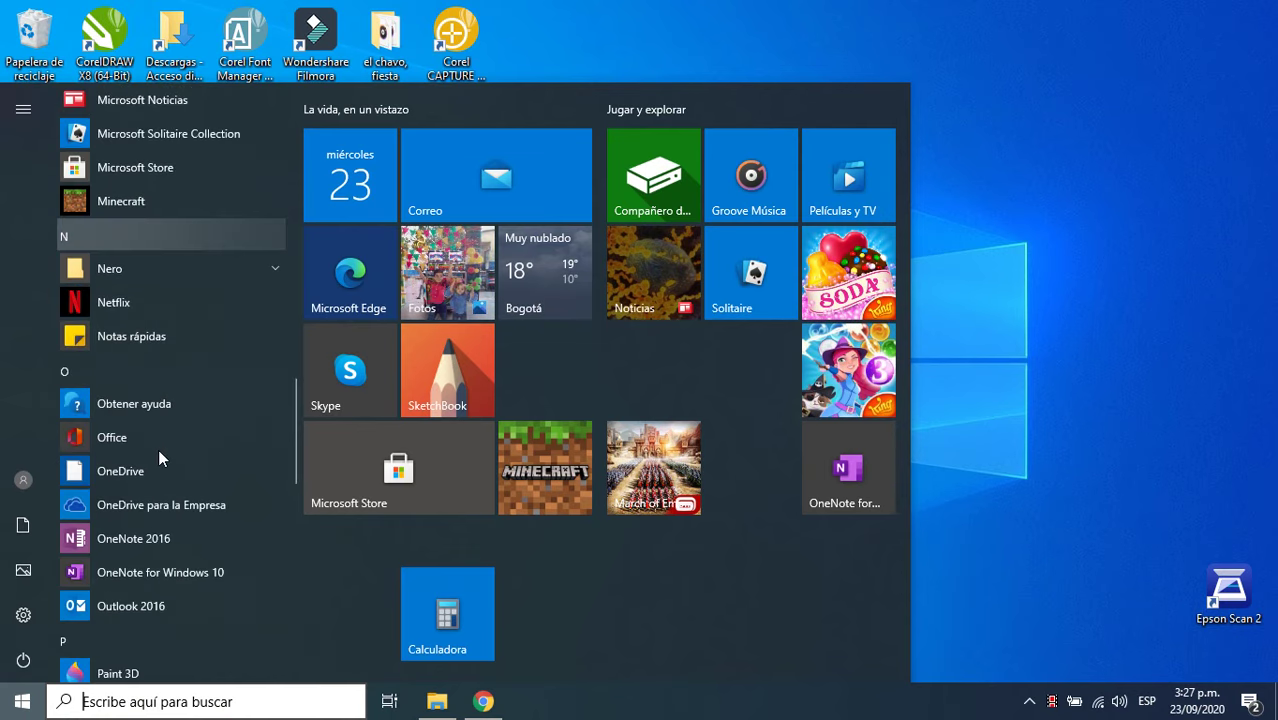
pyautogui.scroll(-3, 158, 449)
pyautogui.scroll(-3, 160, 450)
pyautogui.scroll(-1, 161, 448)
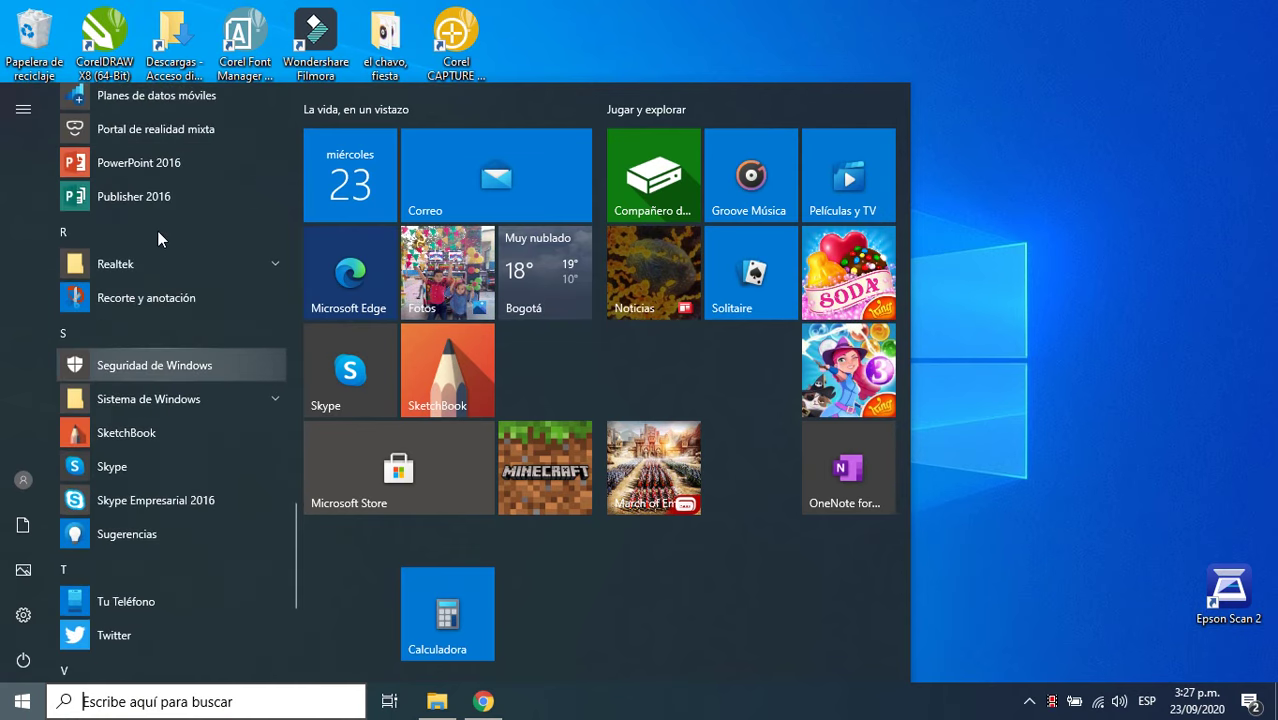
pyautogui.click(149, 167)
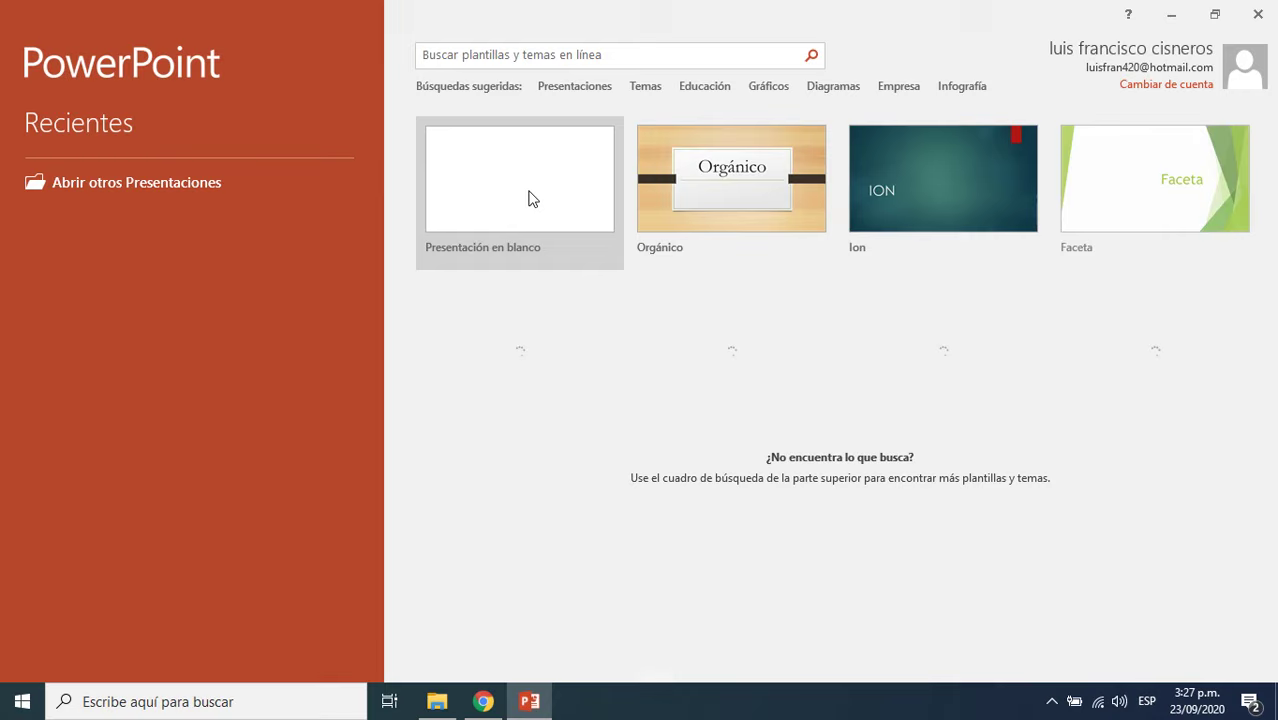
# Create a blank presentation, delete its title and subtitle placeholders, and dismiss the activation message.
pyautogui.click(531, 199)
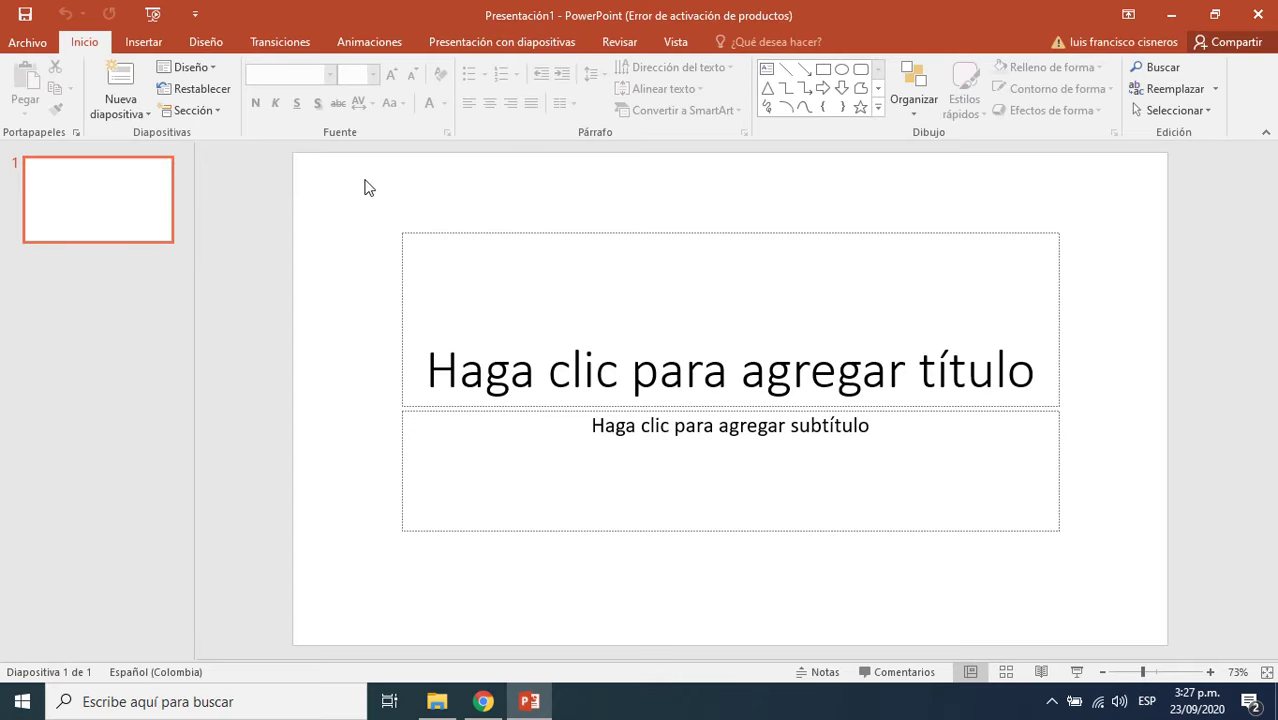
pyautogui.moveTo(907, 268); pyautogui.dragTo(1131, 601)
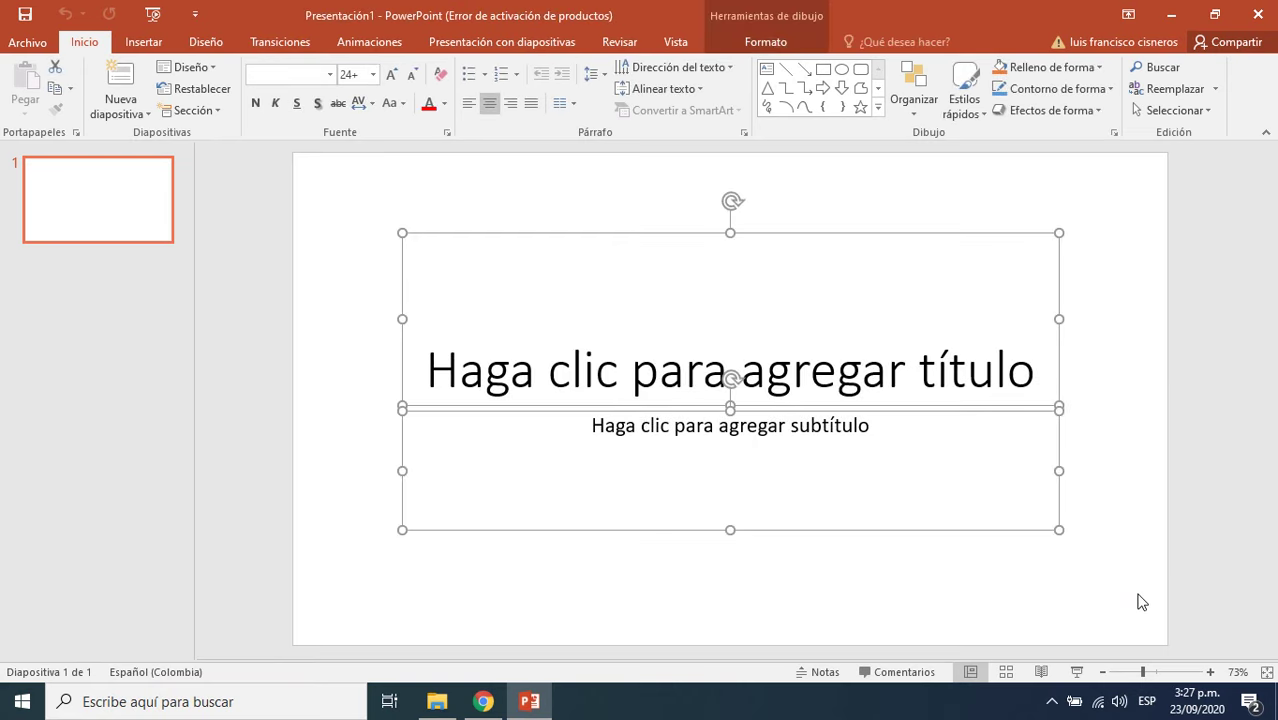
pyautogui.press('Delete')
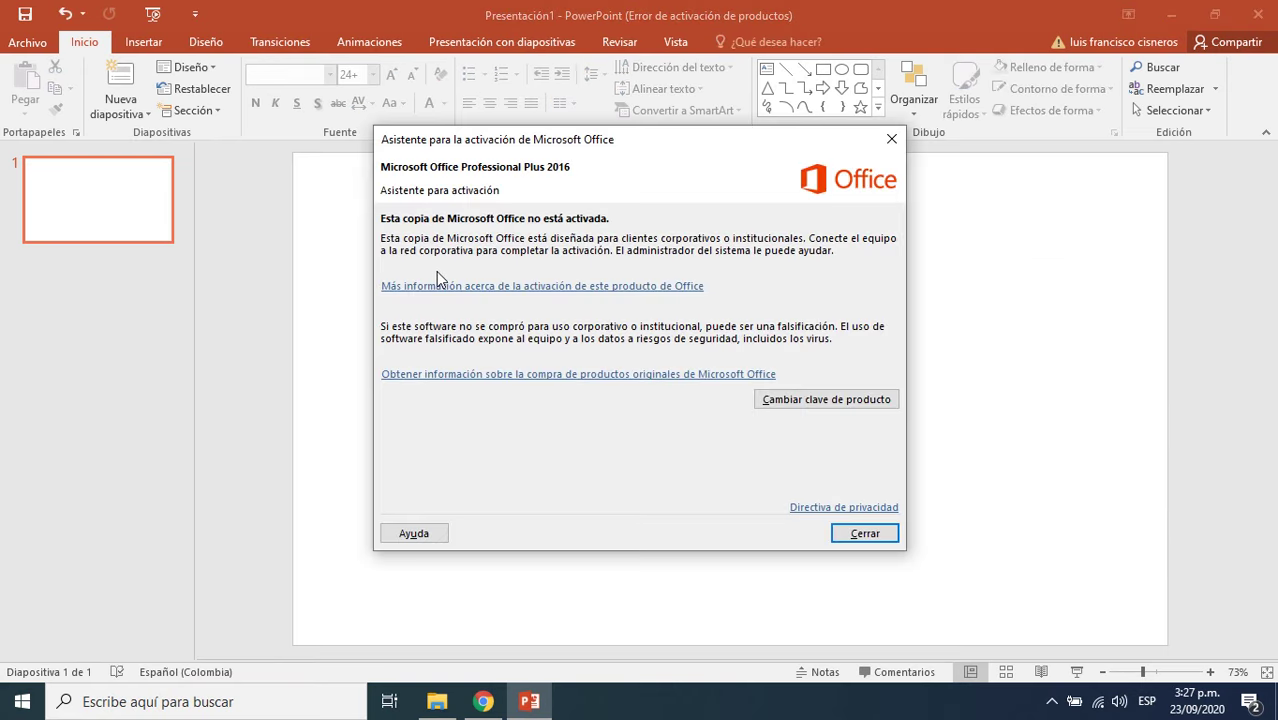
pyautogui.click(861, 534)
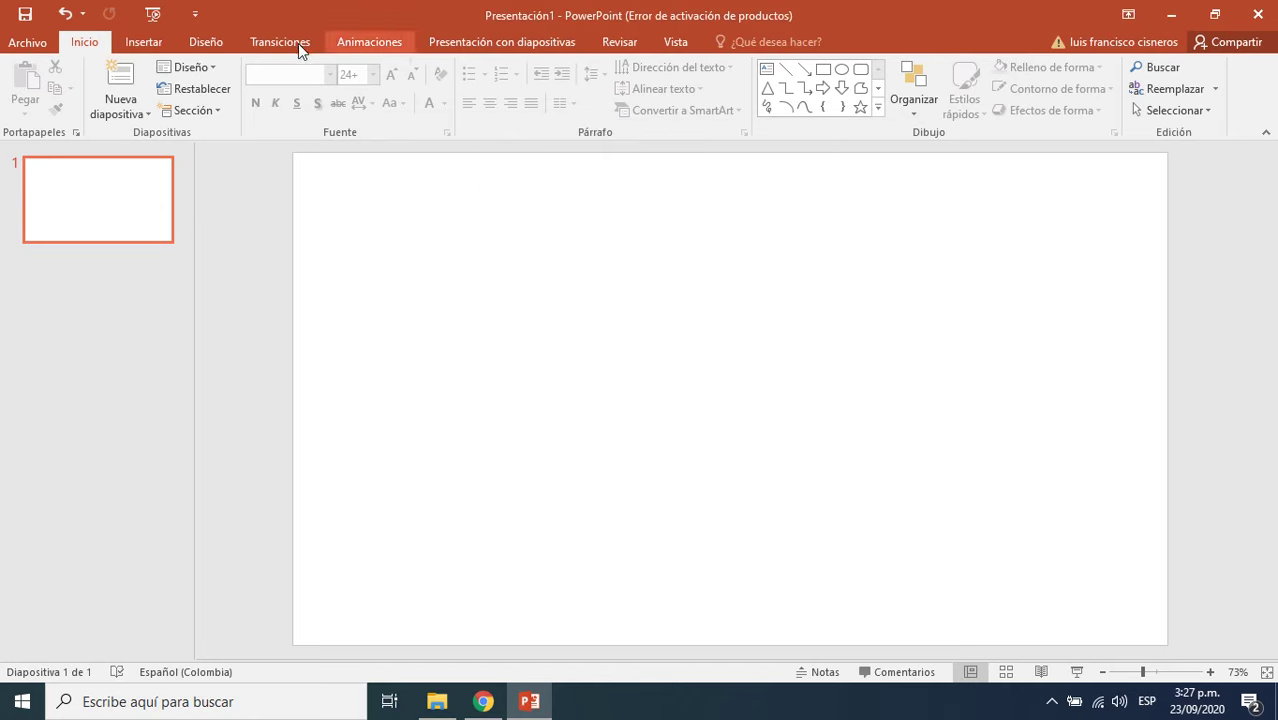
# Open the Formas shapes gallery from the Insertar tab.
pyautogui.click(150, 40)
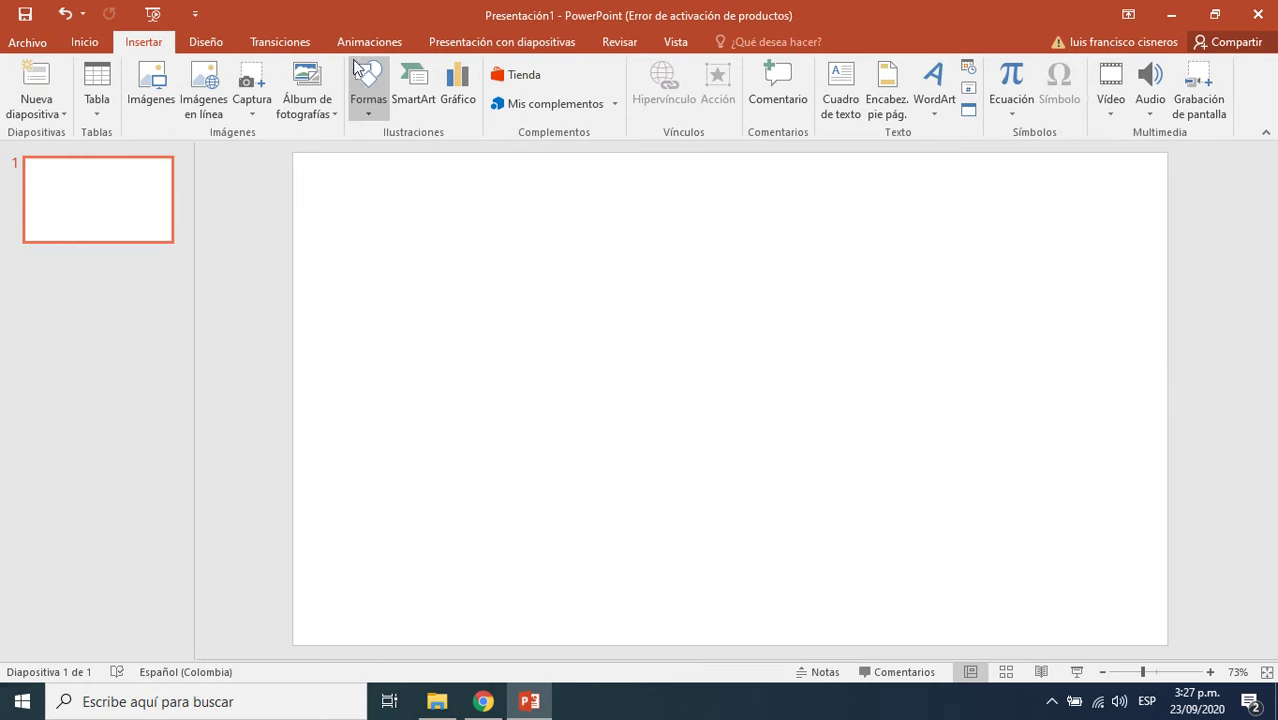
pyautogui.click(368, 116)
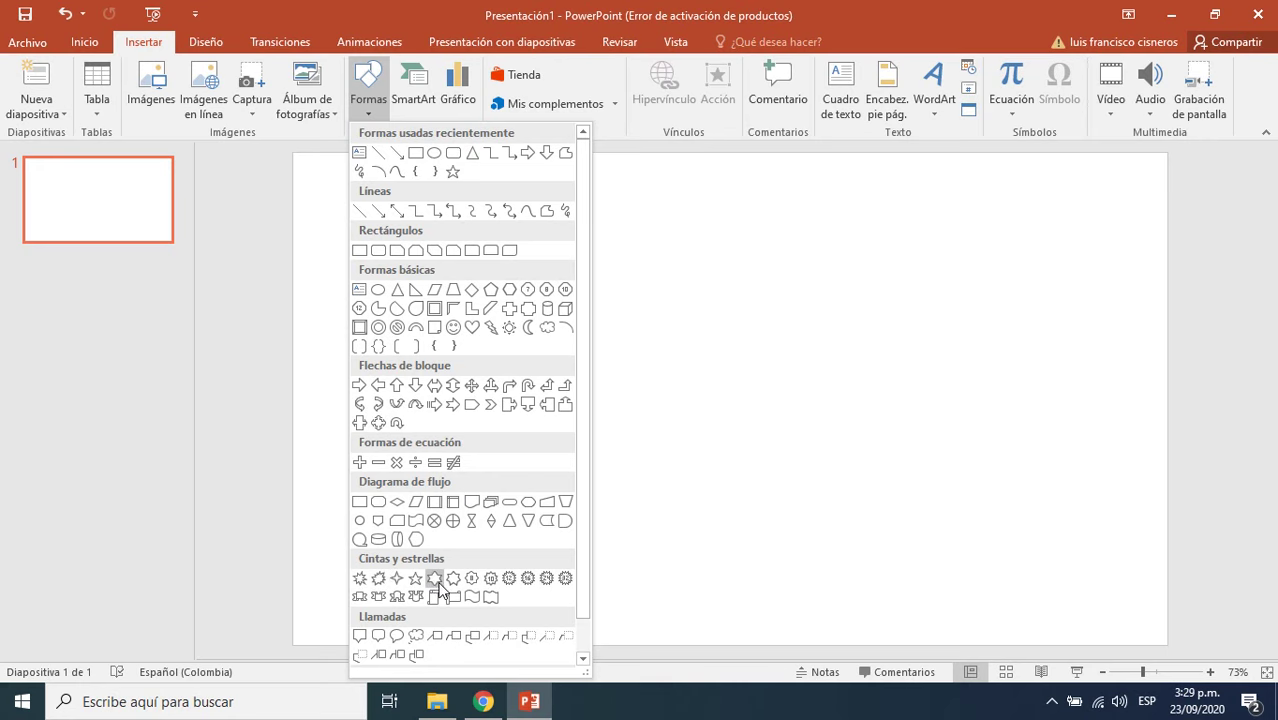
pyautogui.scroll(-1, 440, 588)
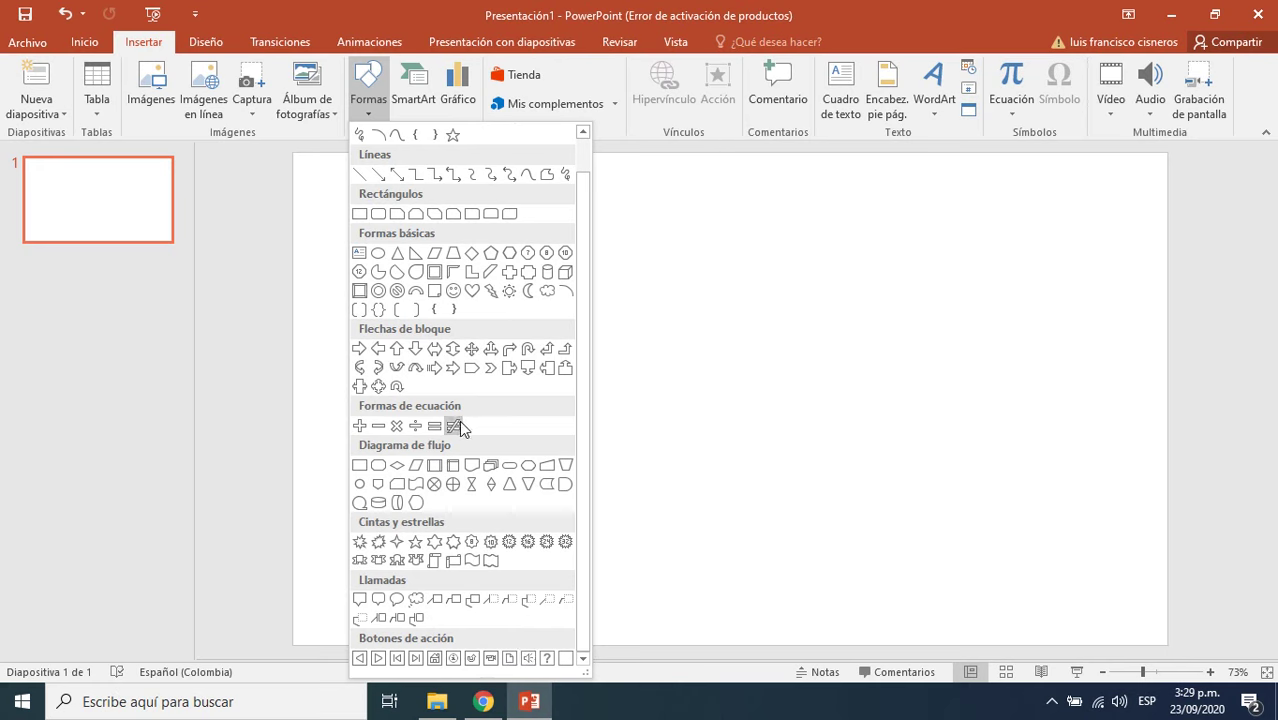
pyautogui.scroll(1, 457, 426)
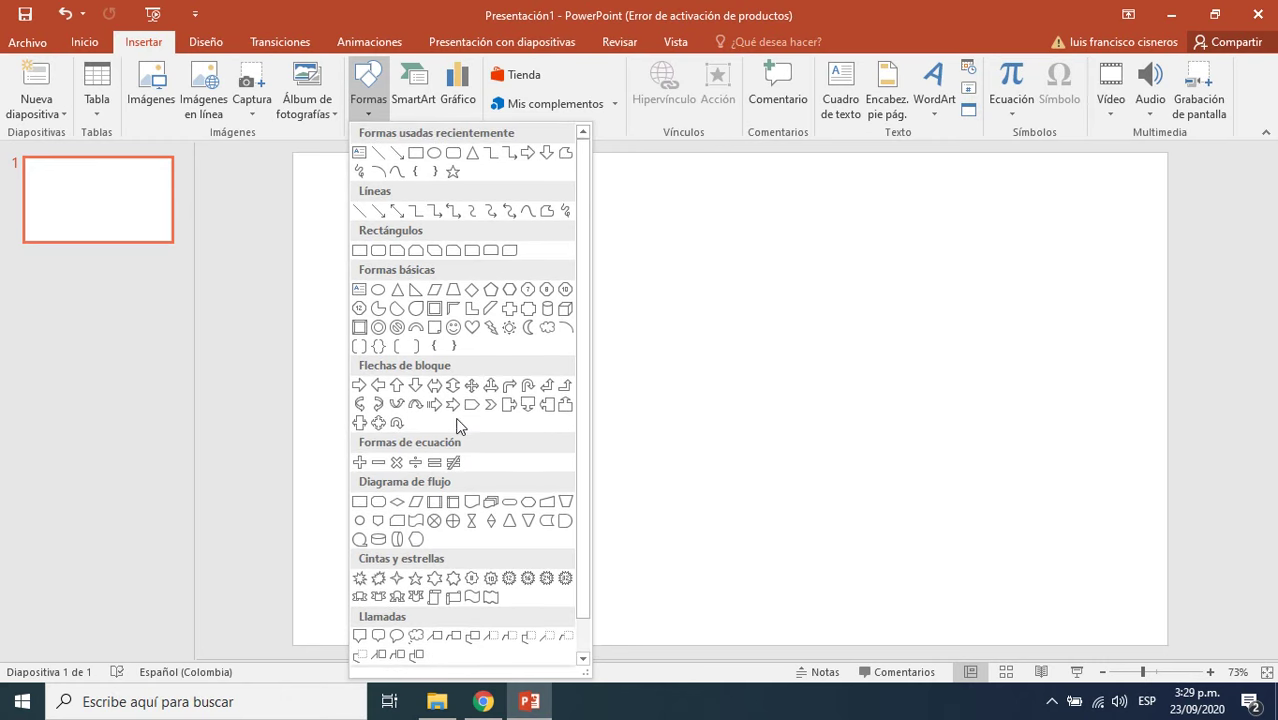
pyautogui.scroll(-1, 468, 296)
pyautogui.scroll(1, 467, 296)
pyautogui.scroll(-1, 466, 287)
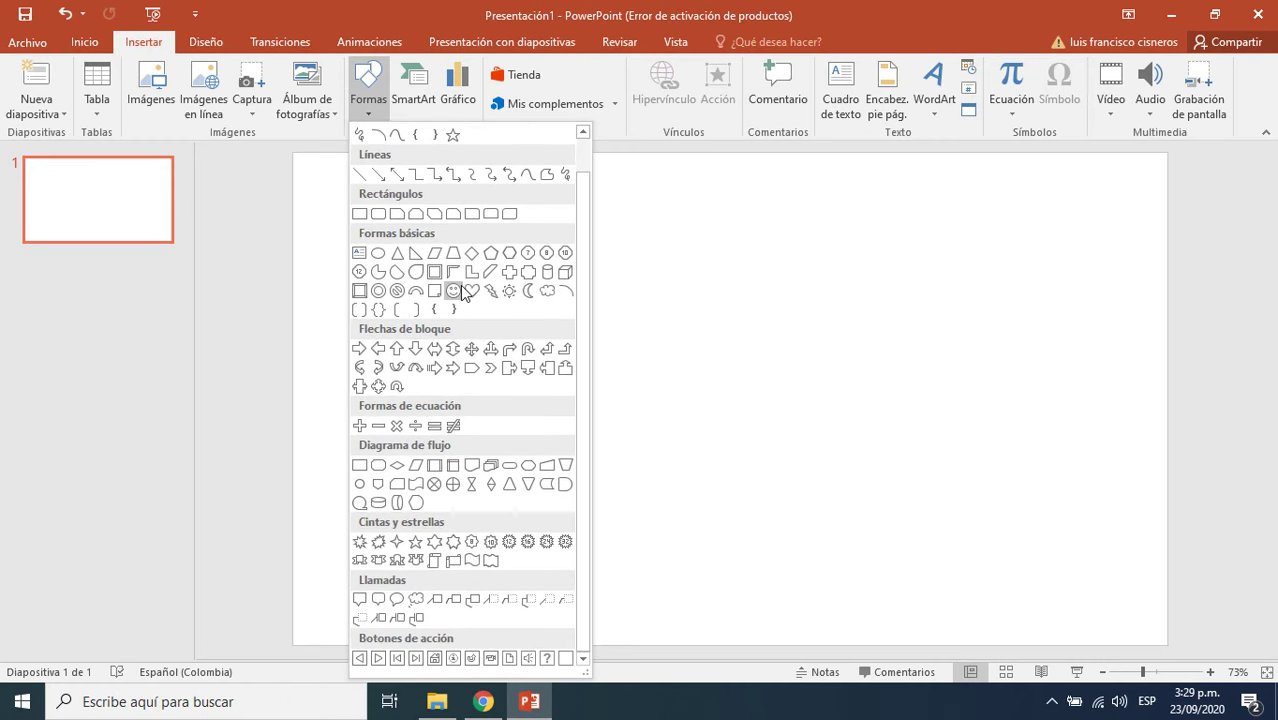
pyautogui.scroll(1, 465, 293)
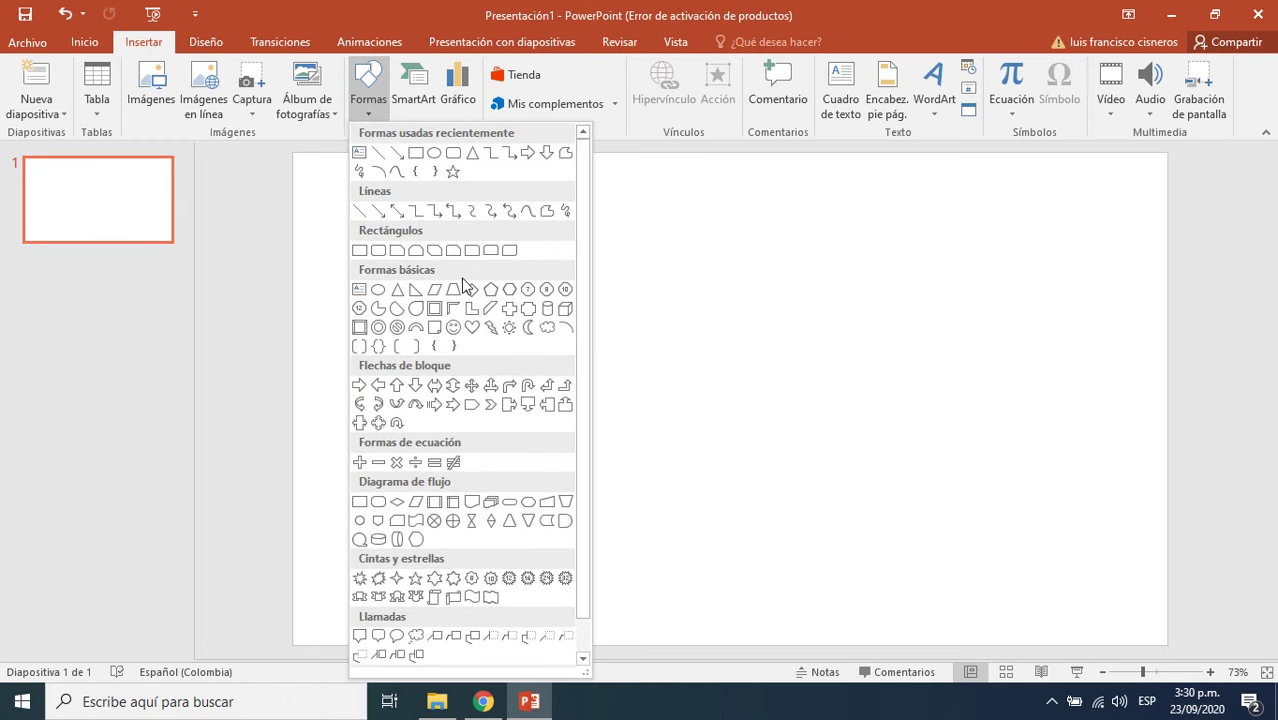
pyautogui.scroll(-1, 465, 287)
pyautogui.scroll(1, 470, 358)
pyautogui.scroll(-1, 590, 186)
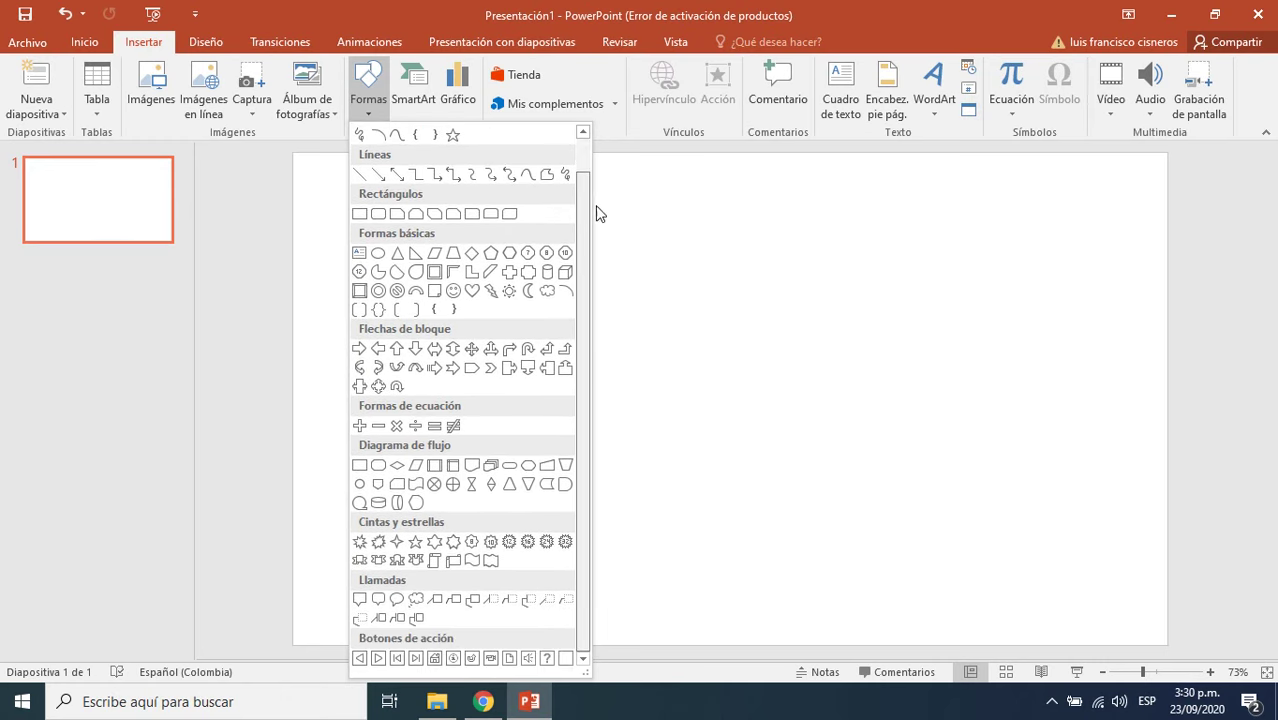
pyautogui.moveTo(598, 213)
pyautogui.mouseDown()
pyautogui.moveTo(593, 156)
pyautogui.moveTo(593, 217)
pyautogui.moveTo(587, 186)
pyautogui.mouseUp()
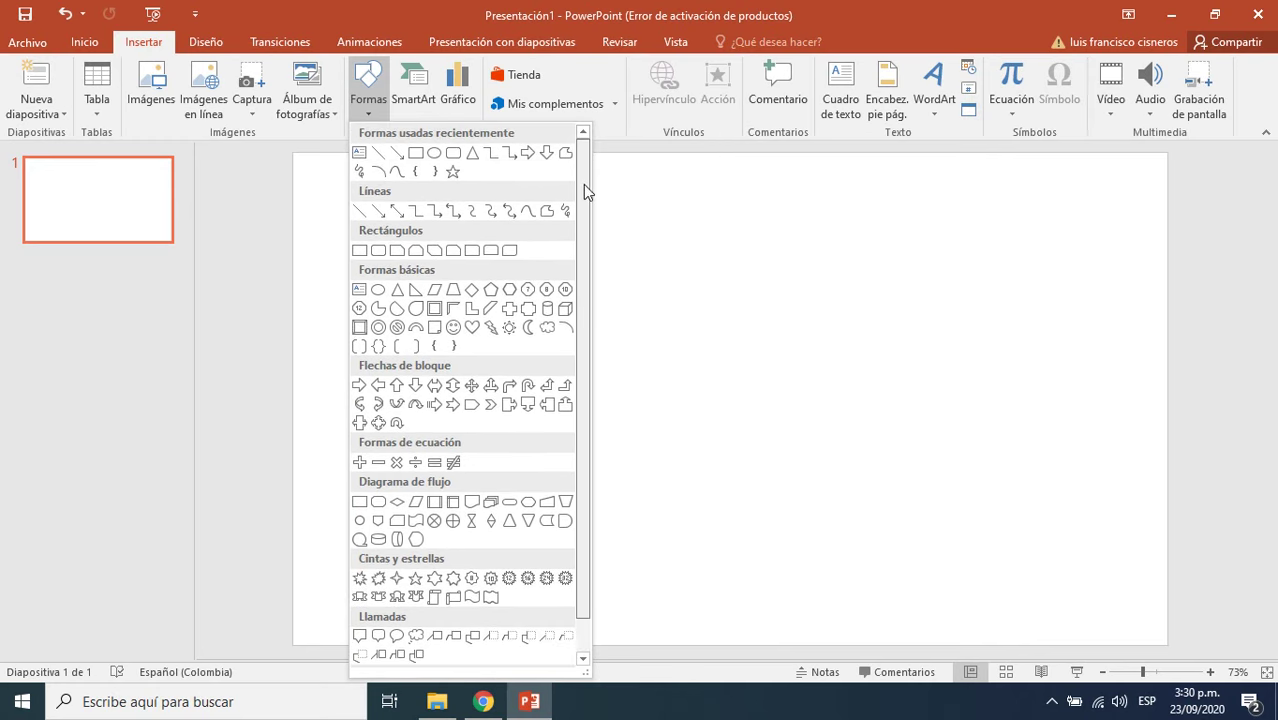
pyautogui.scroll(-1, 587, 192)
pyautogui.click(583, 134)
pyautogui.click(583, 134)
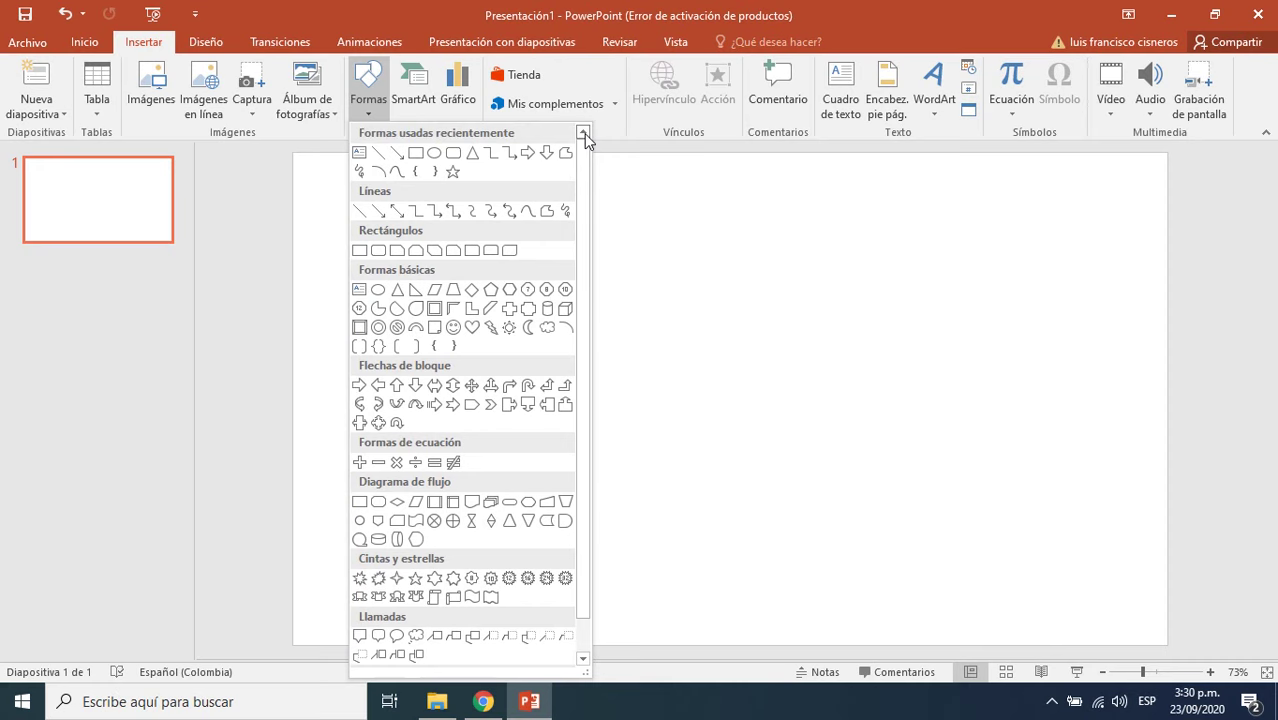
pyautogui.click(583, 659)
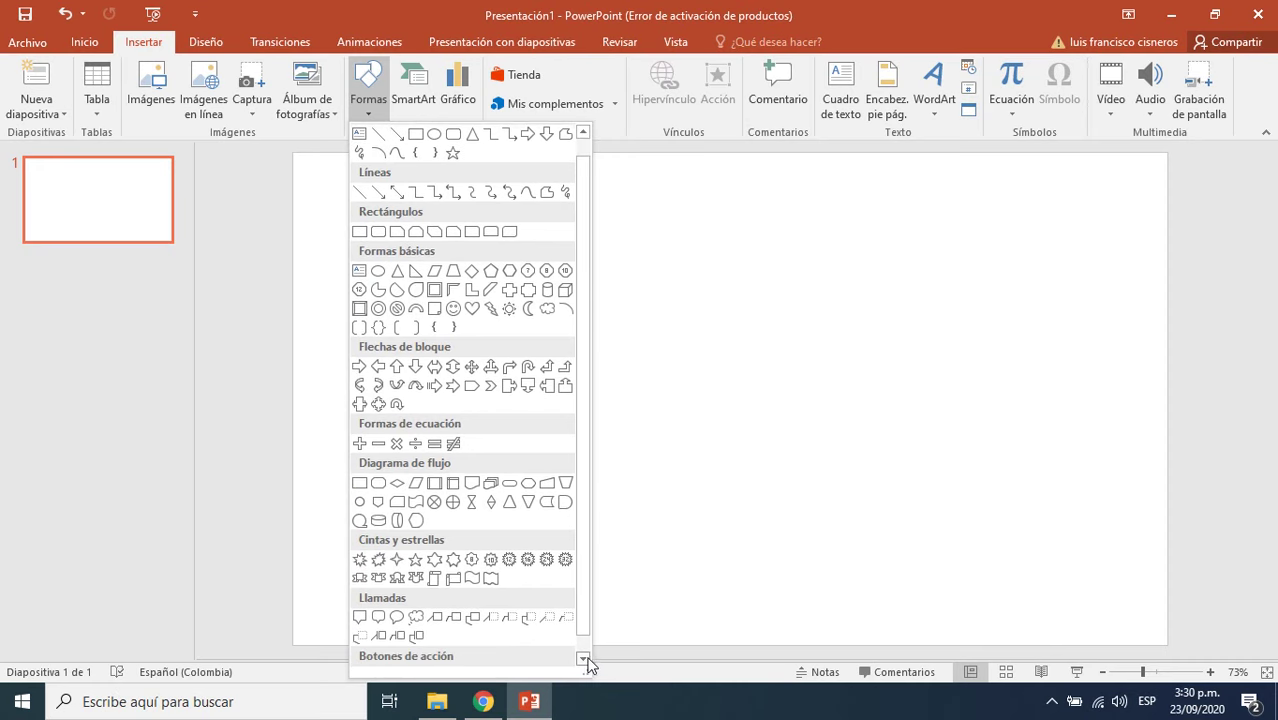
pyautogui.click(583, 659)
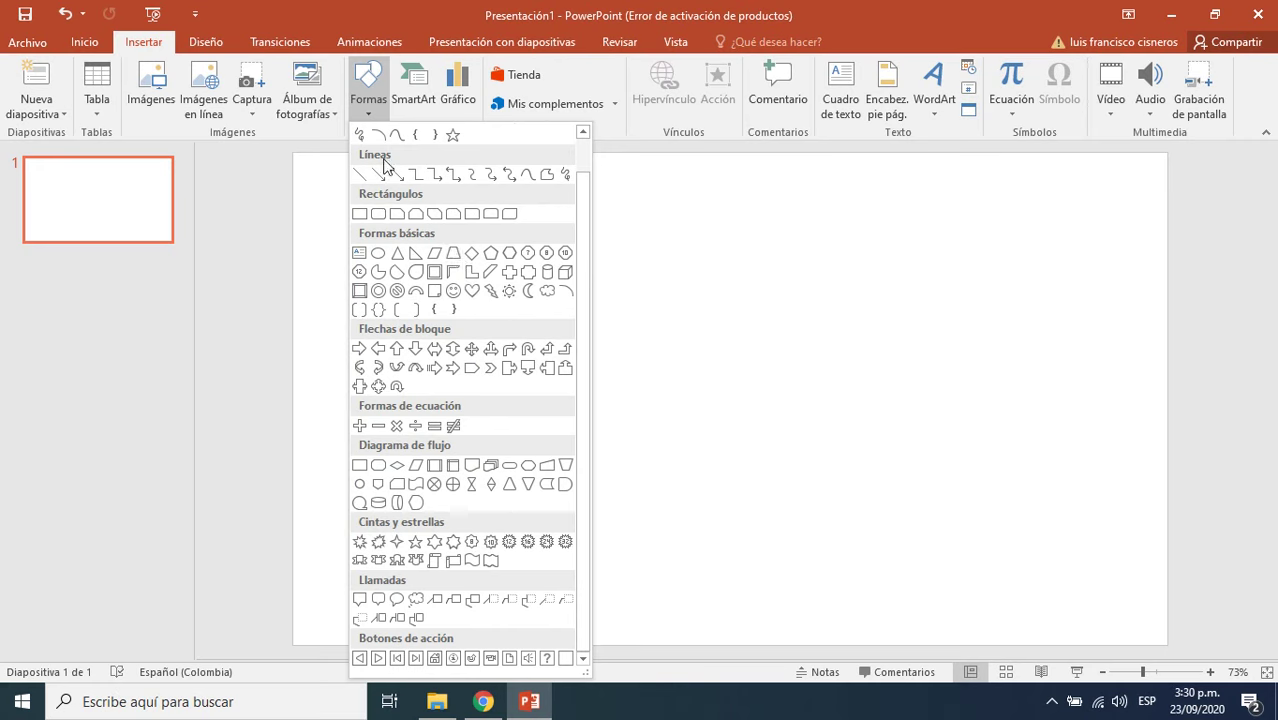
# Draw a rectangle near the slide's top-left corner and give it the solid black Abc style.
pyautogui.click(361, 216)
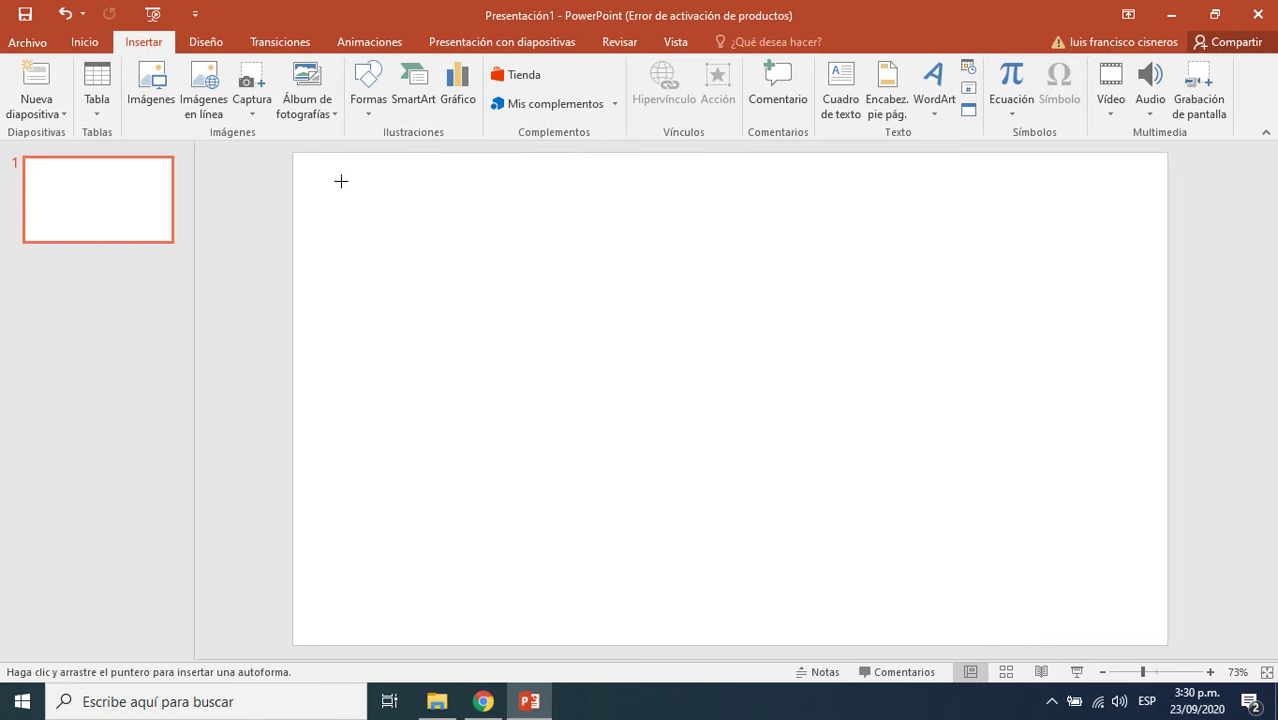
pyautogui.moveTo(341, 180)
pyautogui.mouseDown()
pyautogui.moveTo(477, 238)
pyautogui.moveTo(734, 511)
pyautogui.moveTo(513, 264)
pyautogui.moveTo(539, 272)
pyautogui.mouseUp()
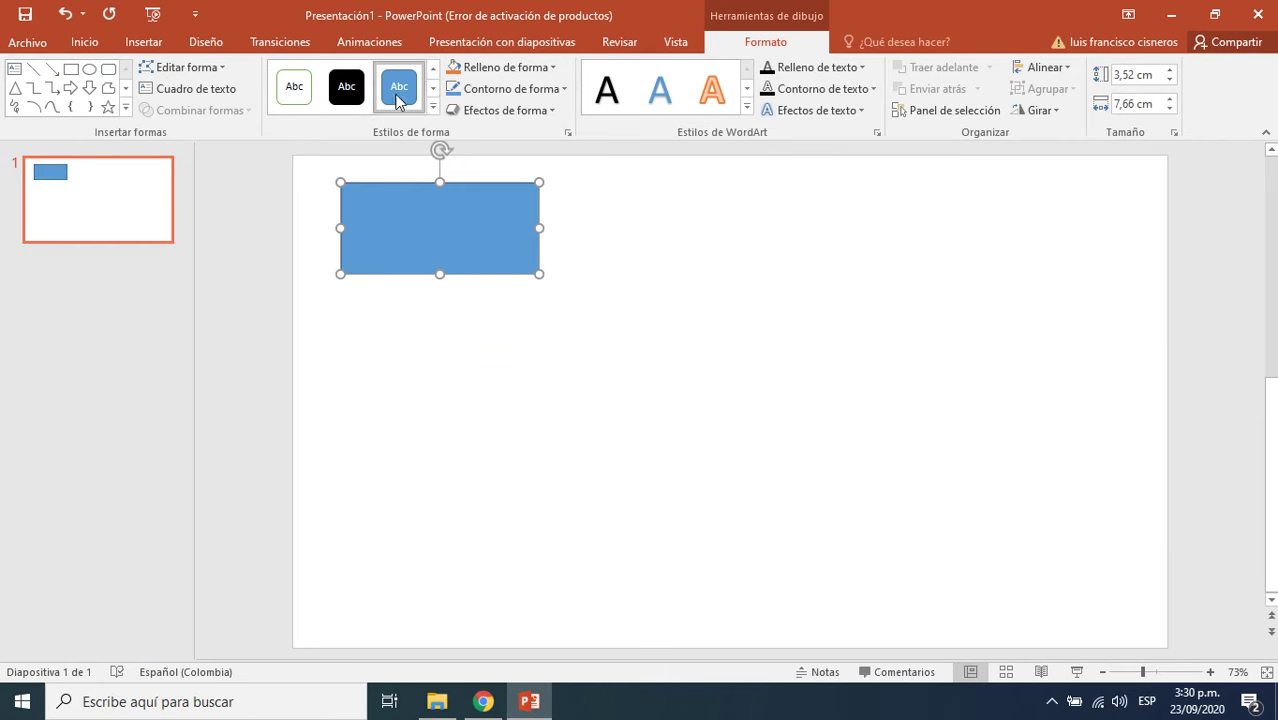
pyautogui.click(296, 90)
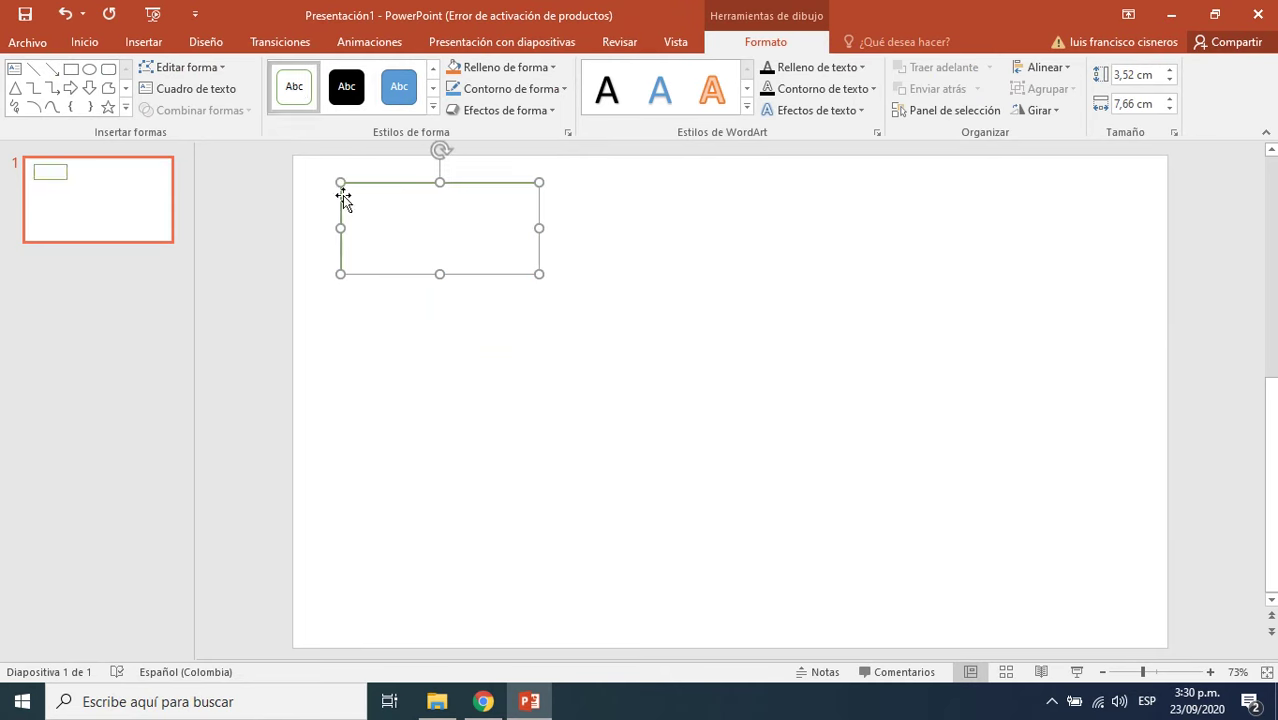
pyautogui.click(349, 96)
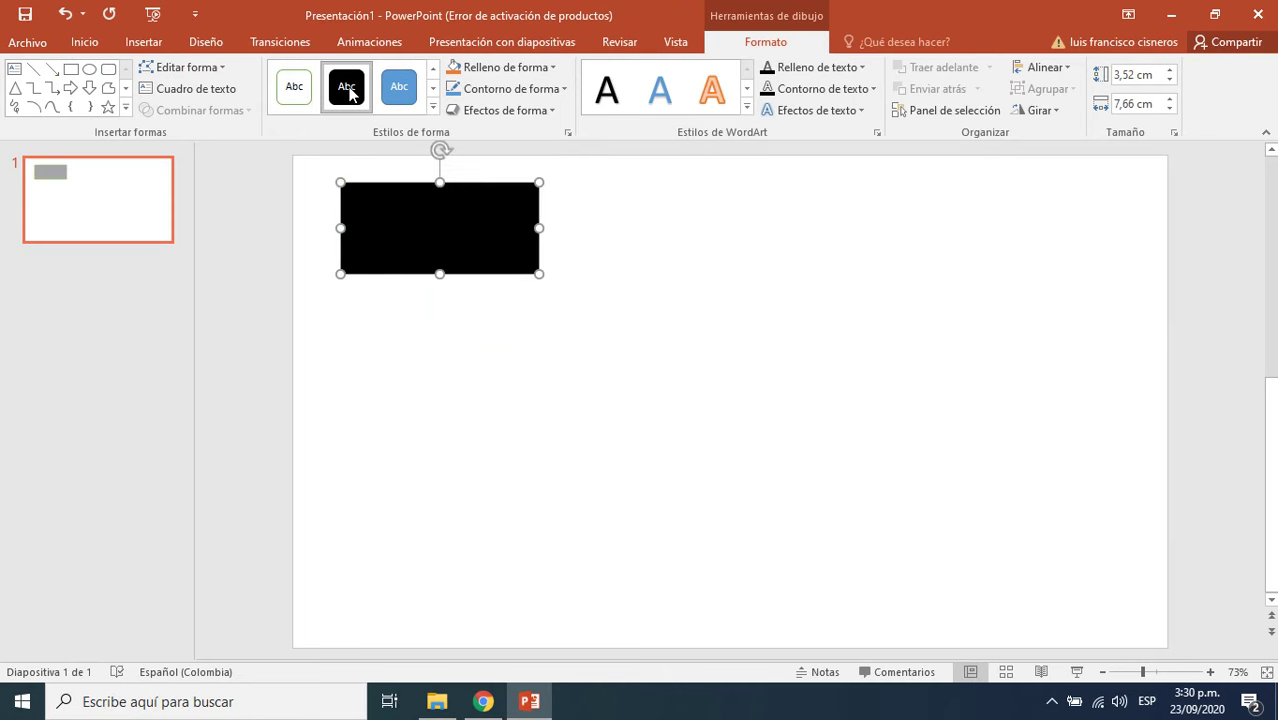
pyautogui.click(612, 251)
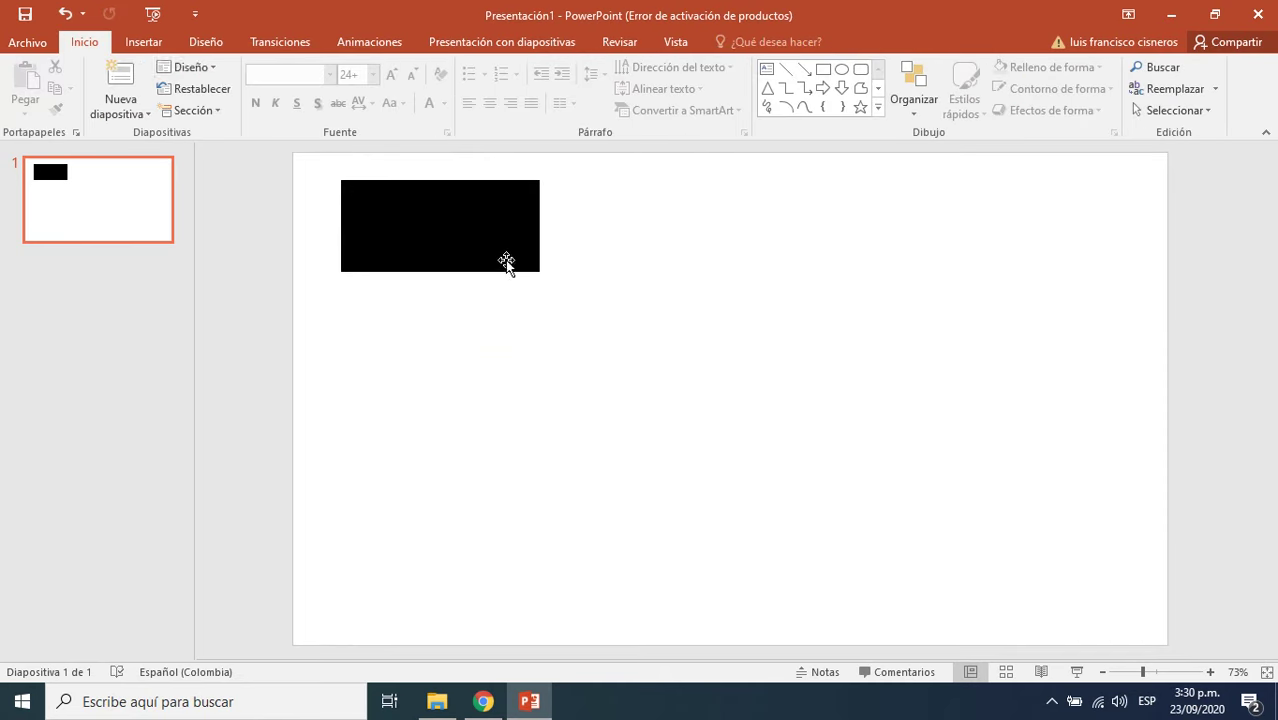
pyautogui.click(150, 43)
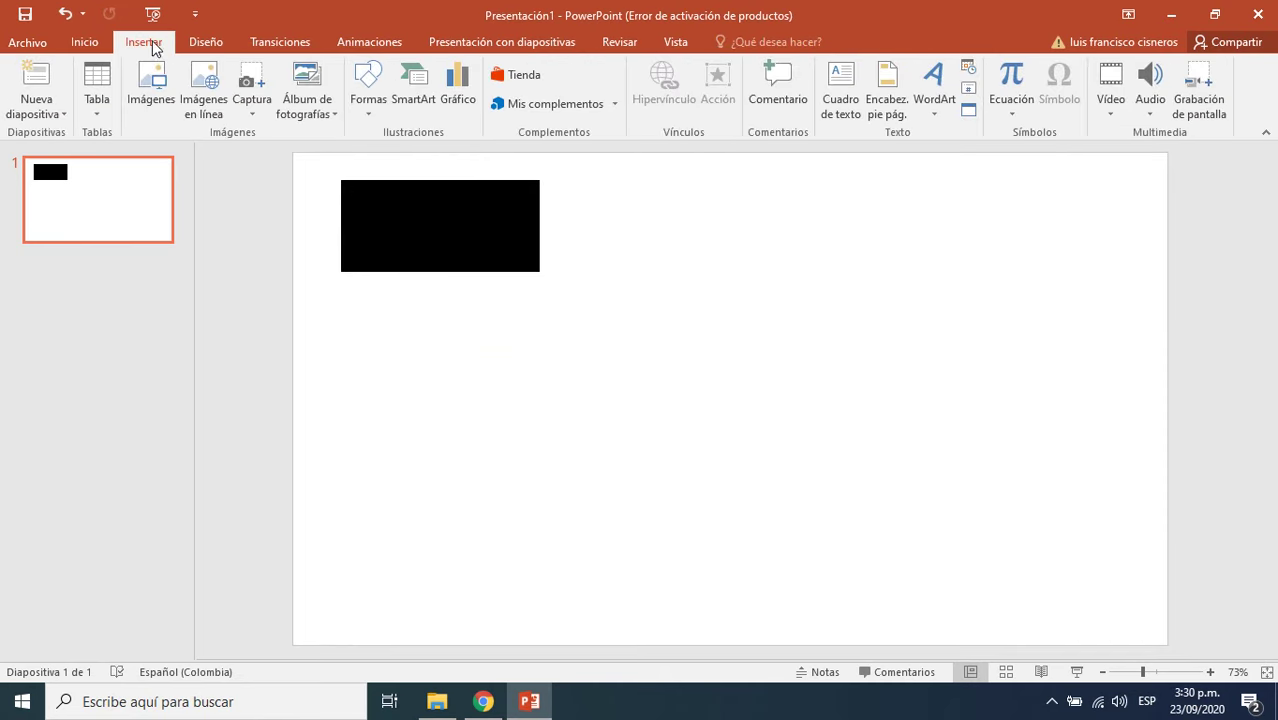
# Draw an isosceles triangle right of the rectangle and nudge it into line with it.
pyautogui.click(371, 108)
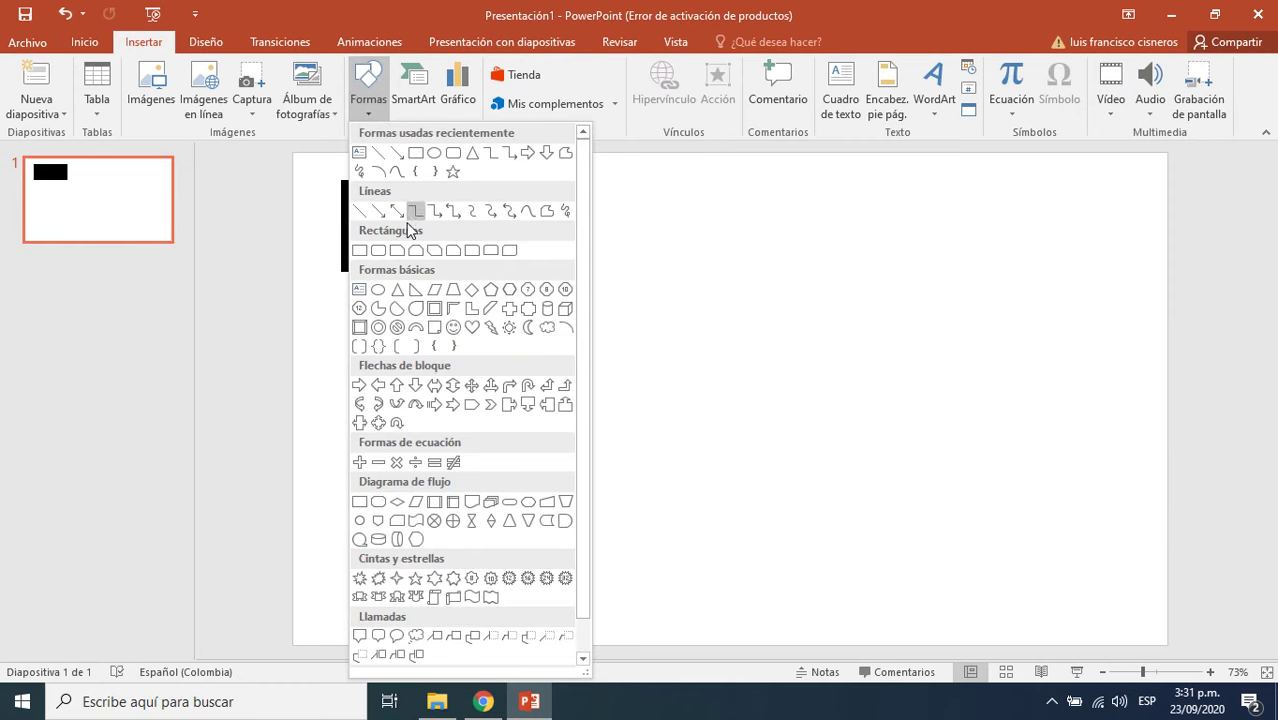
pyautogui.click(397, 290)
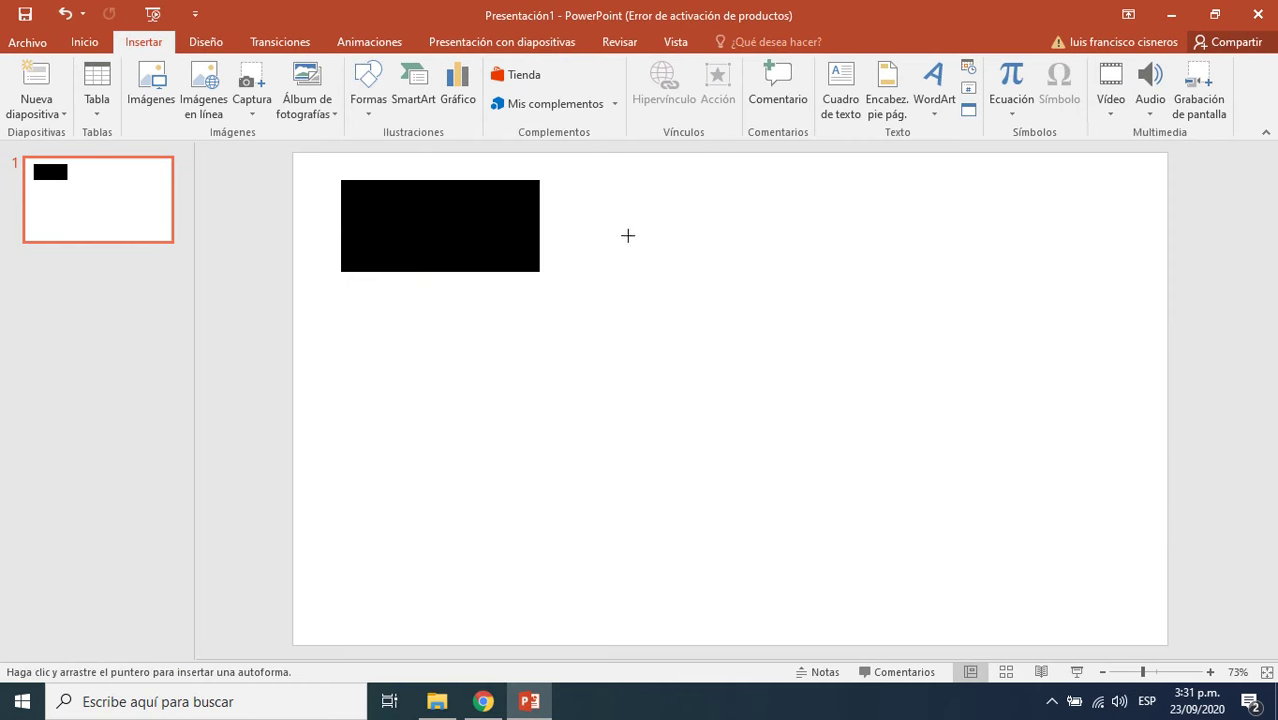
pyautogui.moveTo(603, 195); pyautogui.dragTo(744, 309)
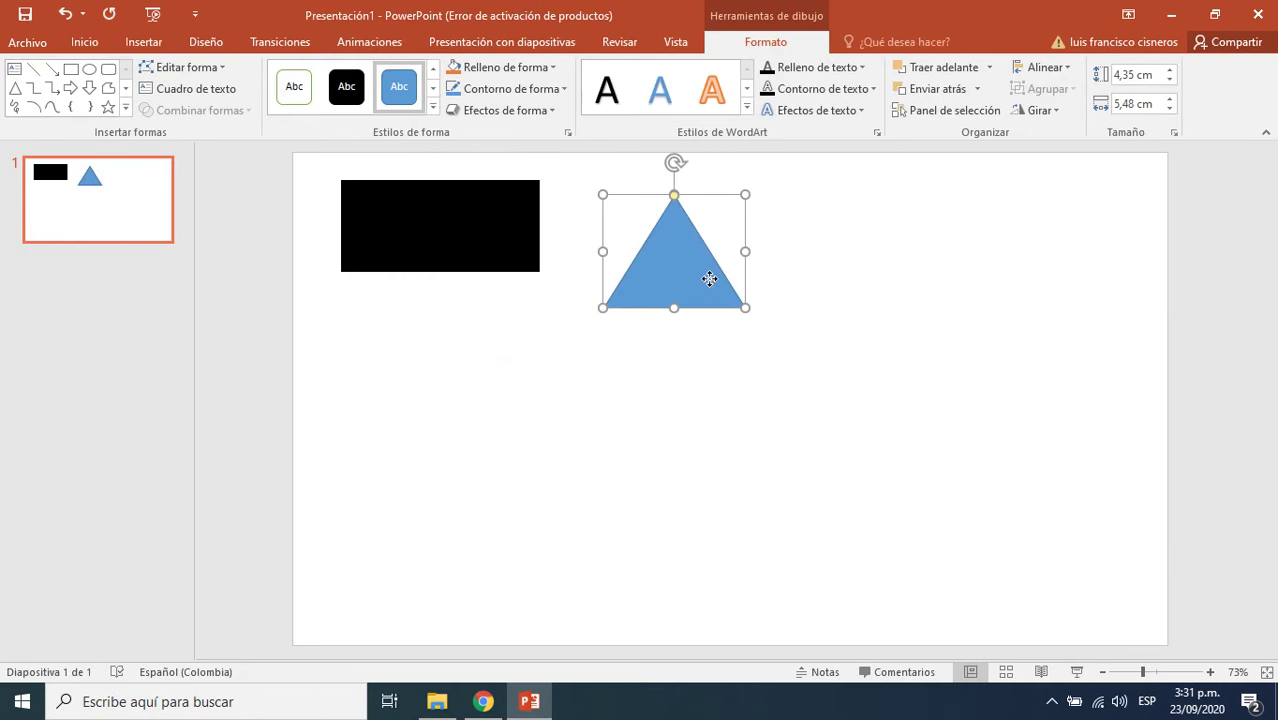
pyautogui.moveTo(710, 278); pyautogui.dragTo(677, 267)
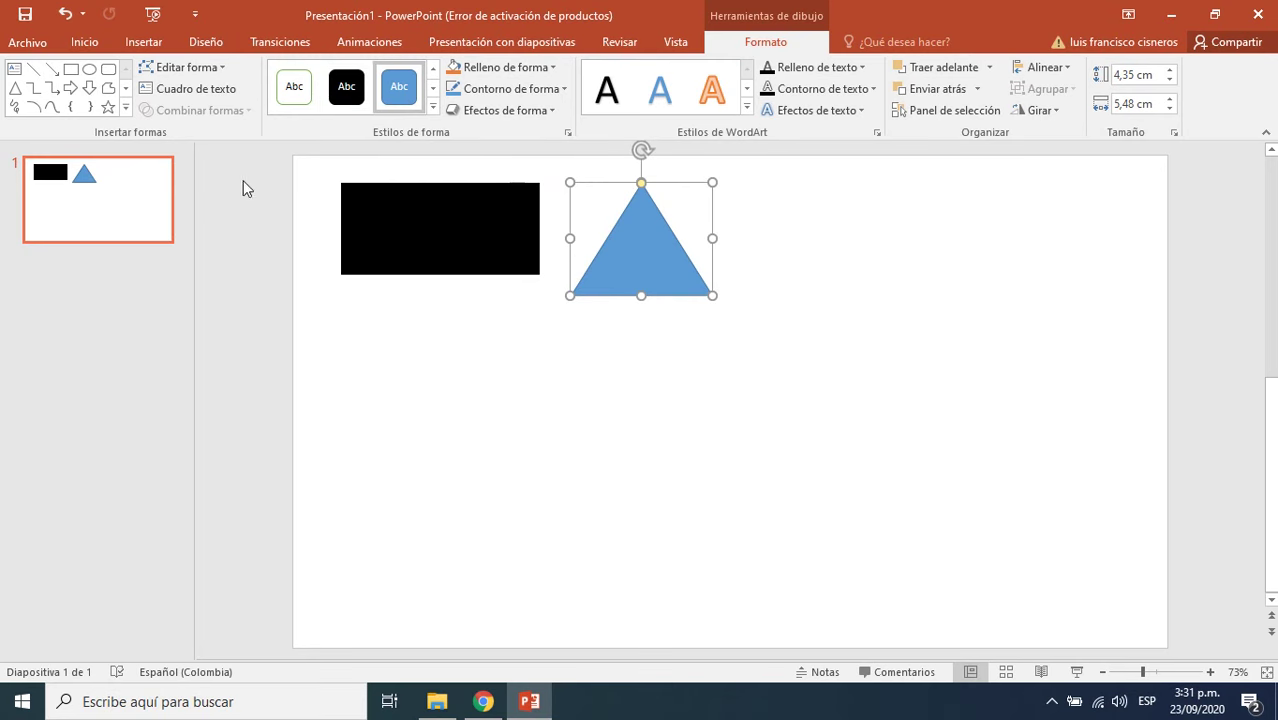
# Draw a Cara sonriente smiley face to the right of the triangle.
pyautogui.click(145, 45)
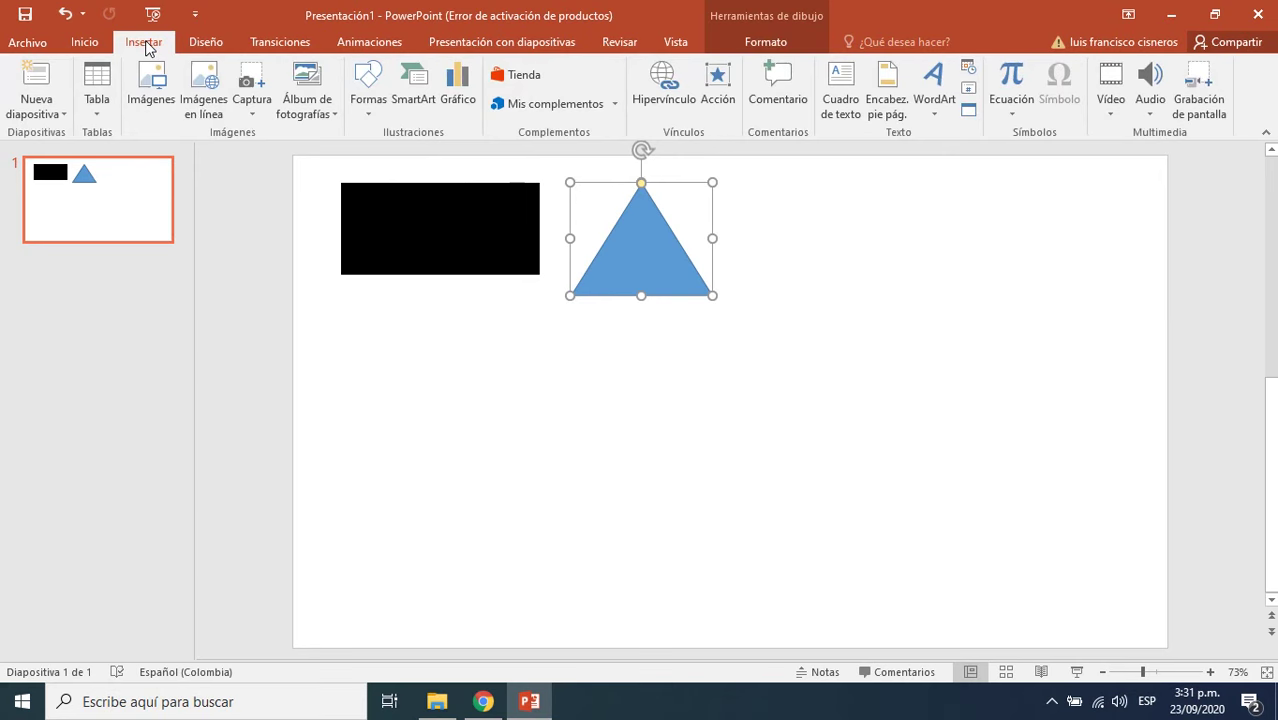
pyautogui.click(370, 110)
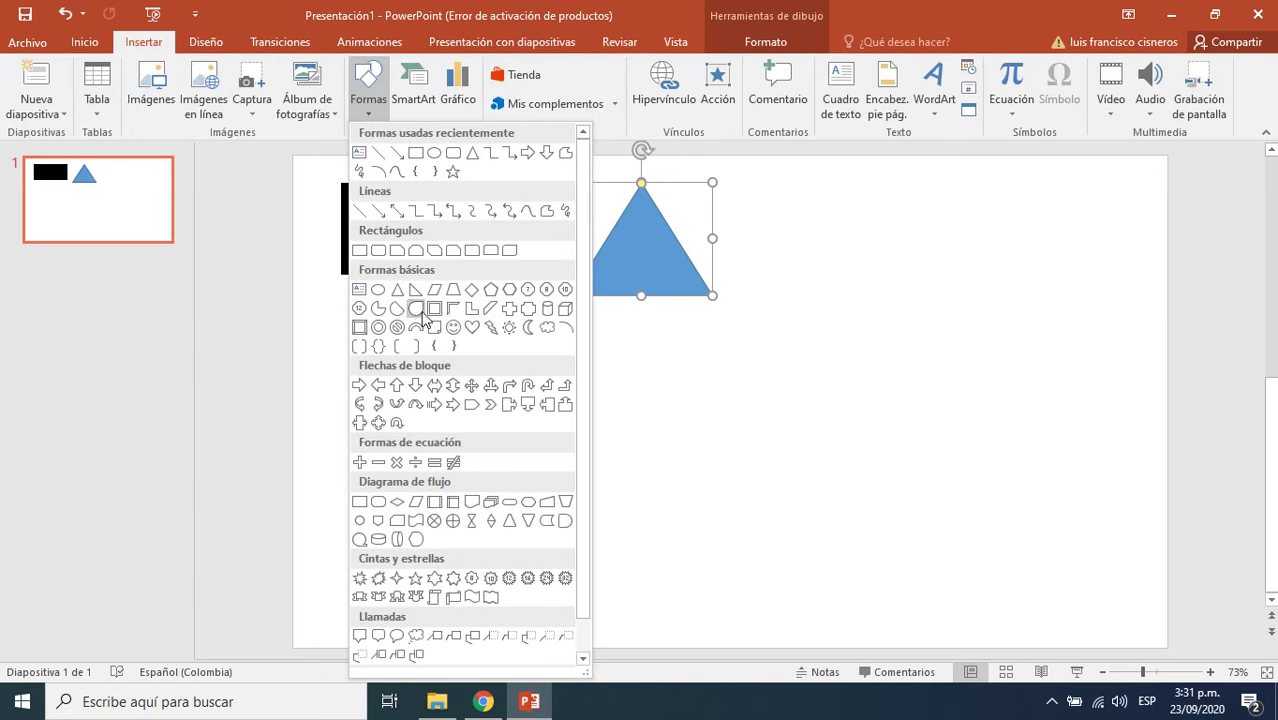
pyautogui.click(455, 329)
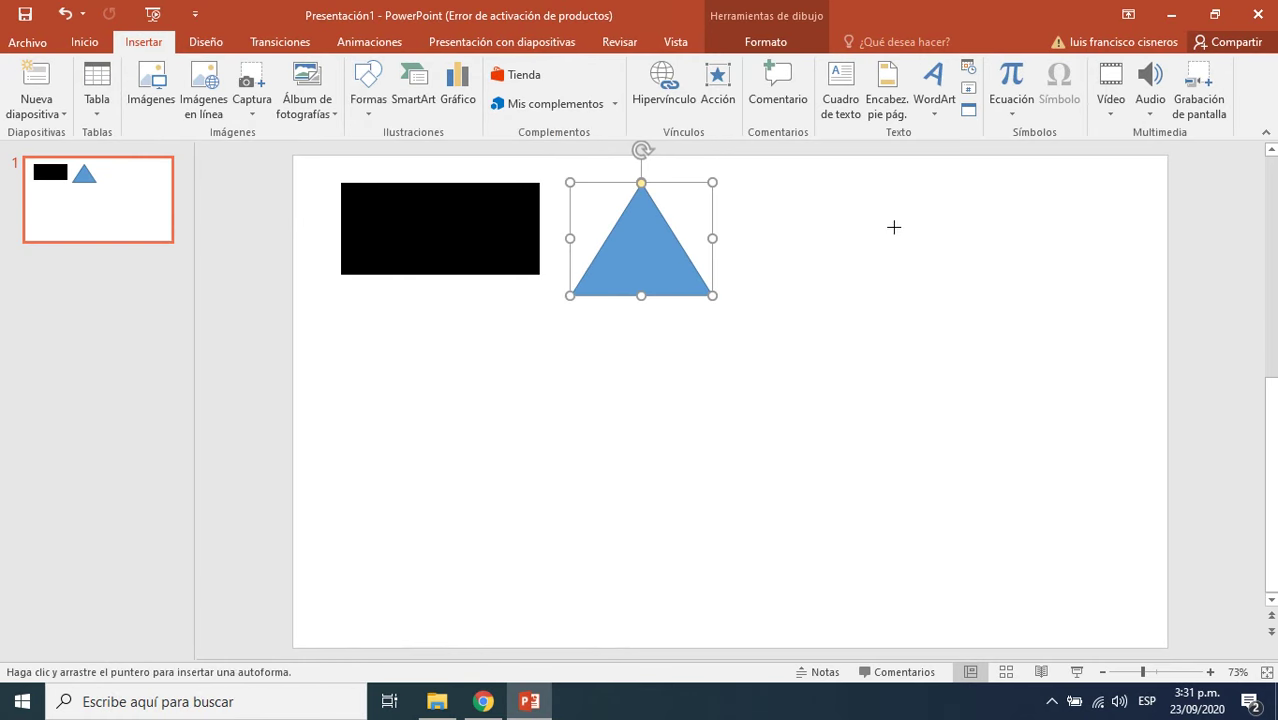
pyautogui.moveTo(799, 196)
pyautogui.mouseDown()
pyautogui.moveTo(914, 321)
pyautogui.moveTo(913, 310)
pyautogui.mouseUp()
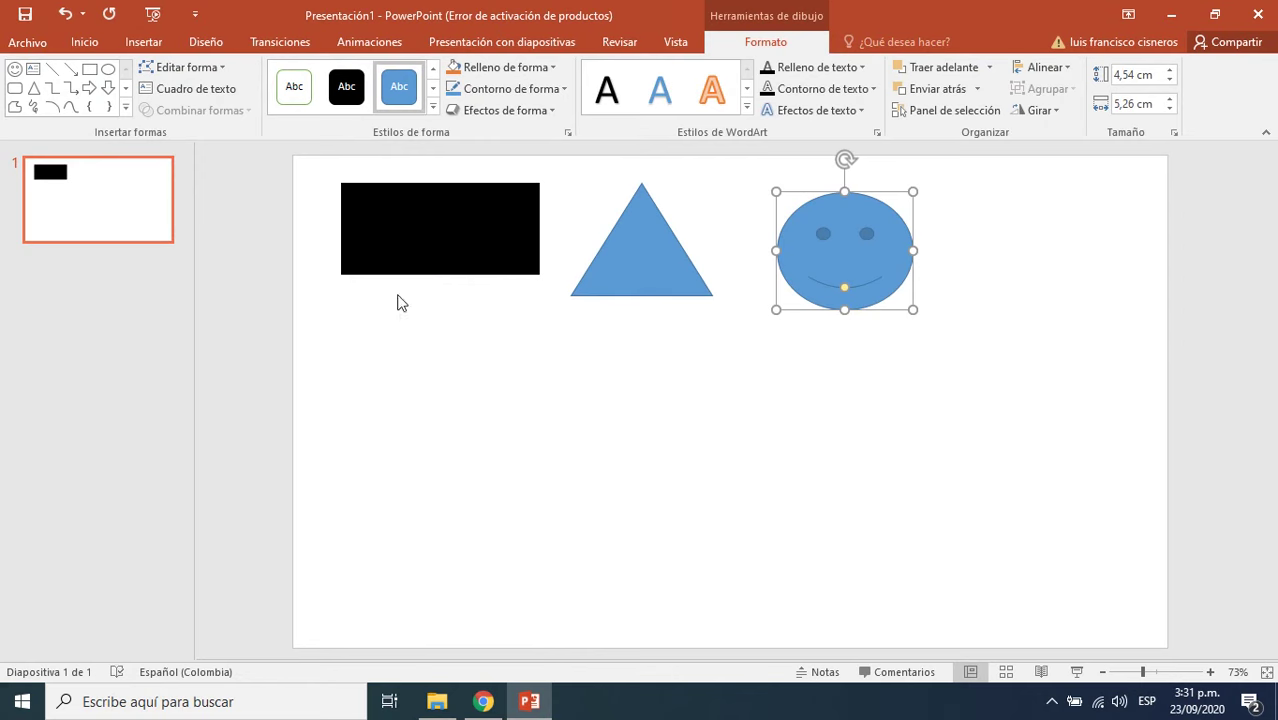
pyautogui.click(160, 45)
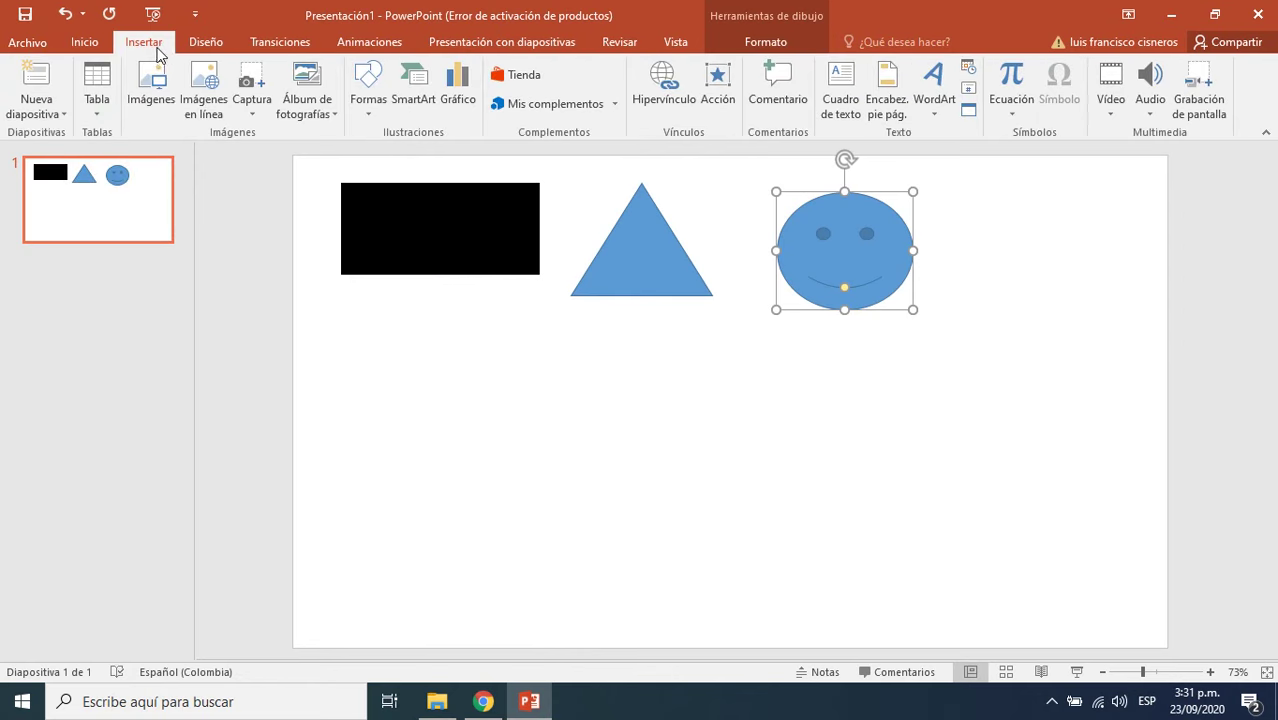
# Draw a Luna moon shape below the black rectangle.
pyautogui.click(369, 112)
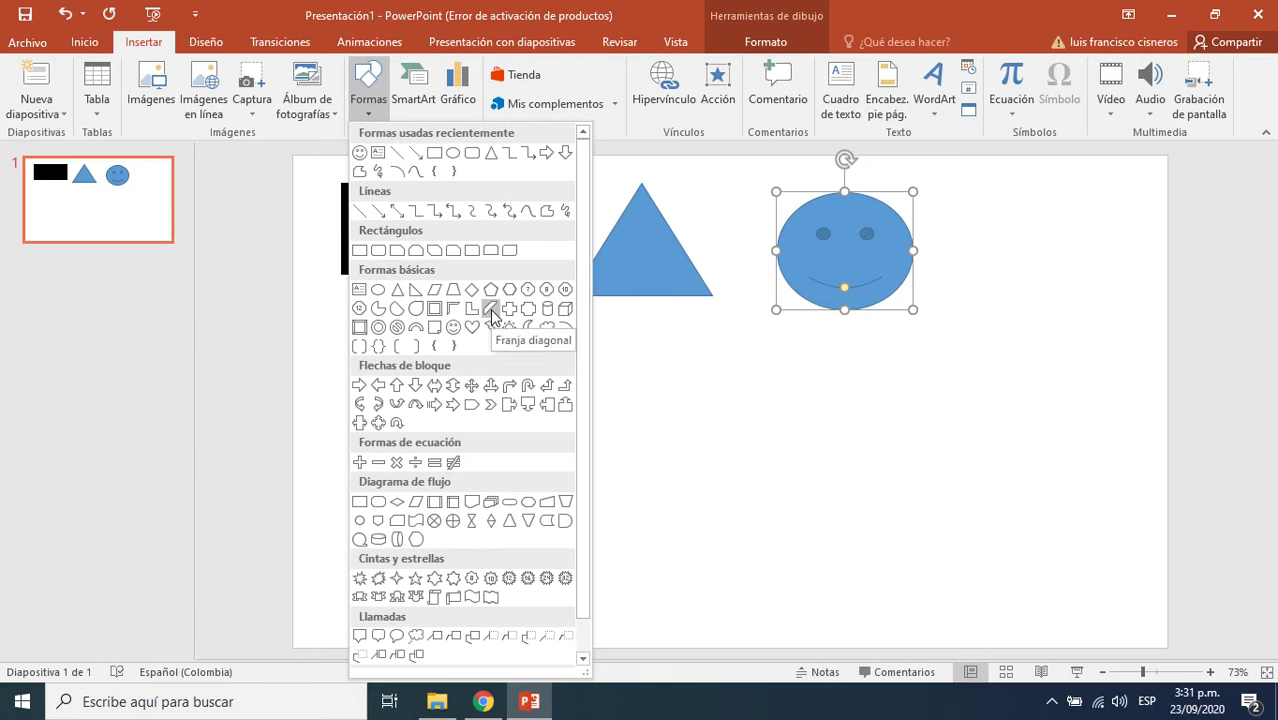
pyautogui.click(529, 328)
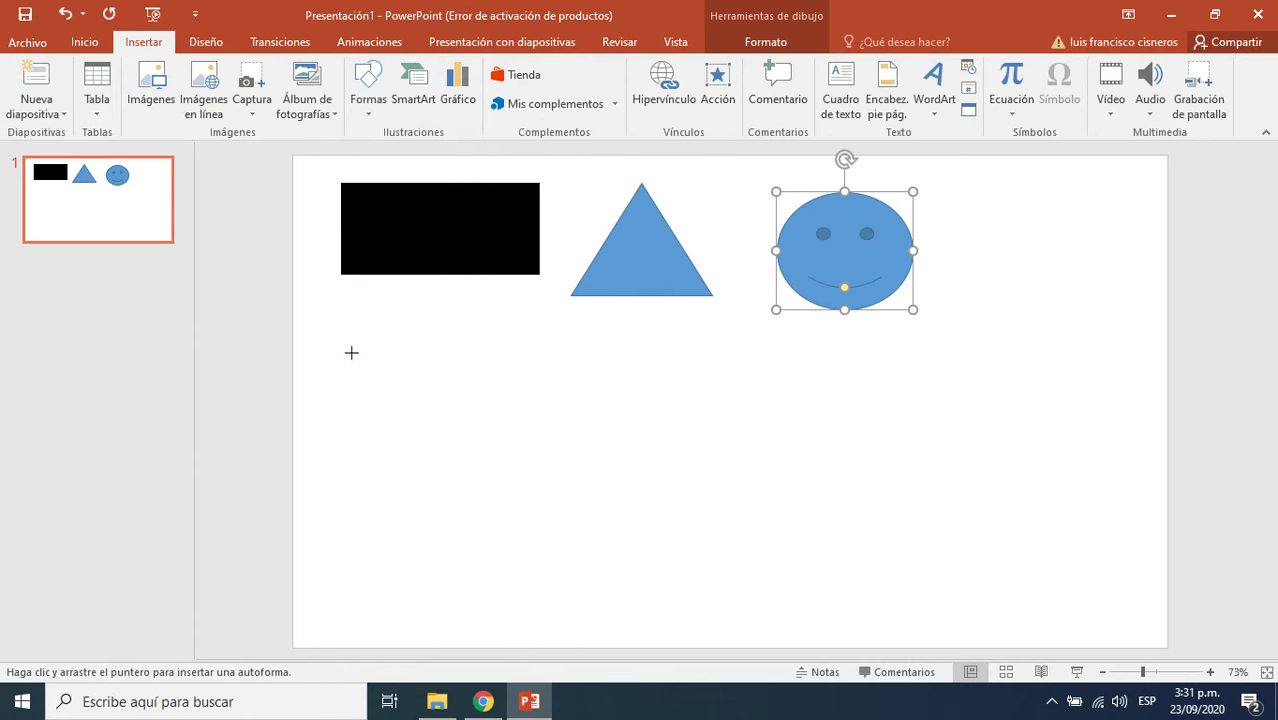
pyautogui.moveTo(341, 333); pyautogui.dragTo(440, 412)
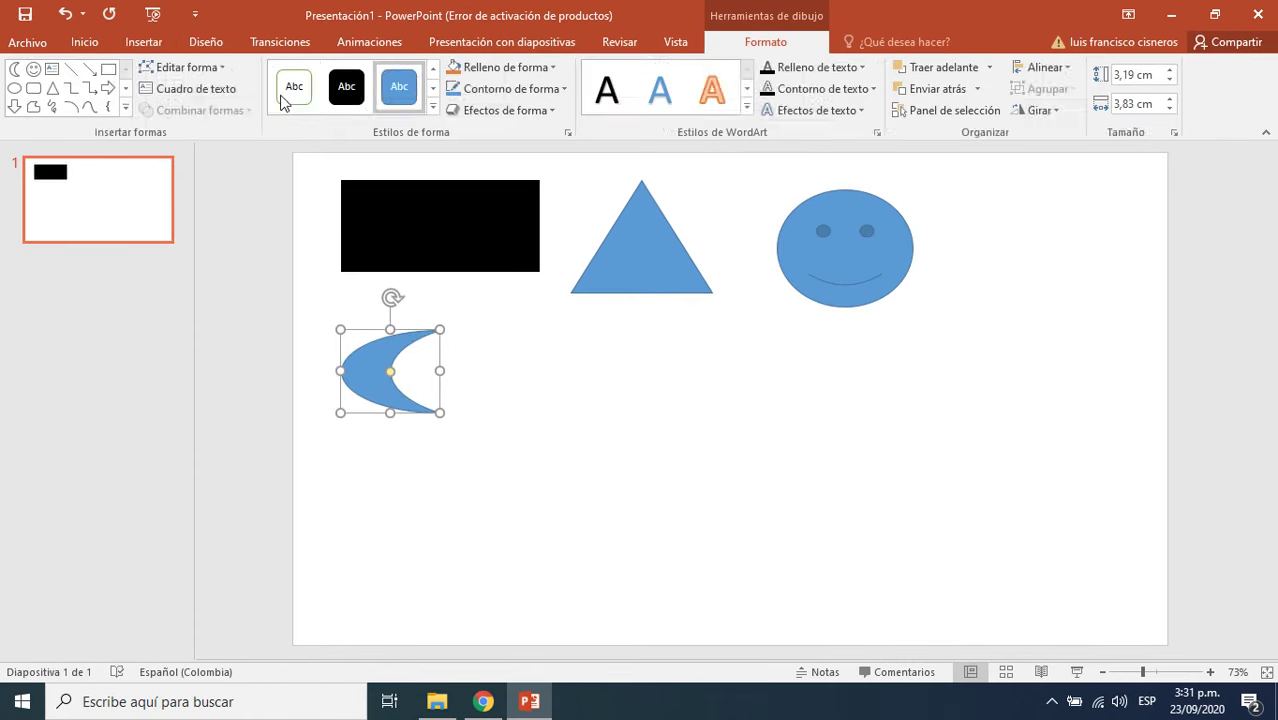
# Draw a Sol sun shape and move it close beside the moon.
pyautogui.click(143, 42)
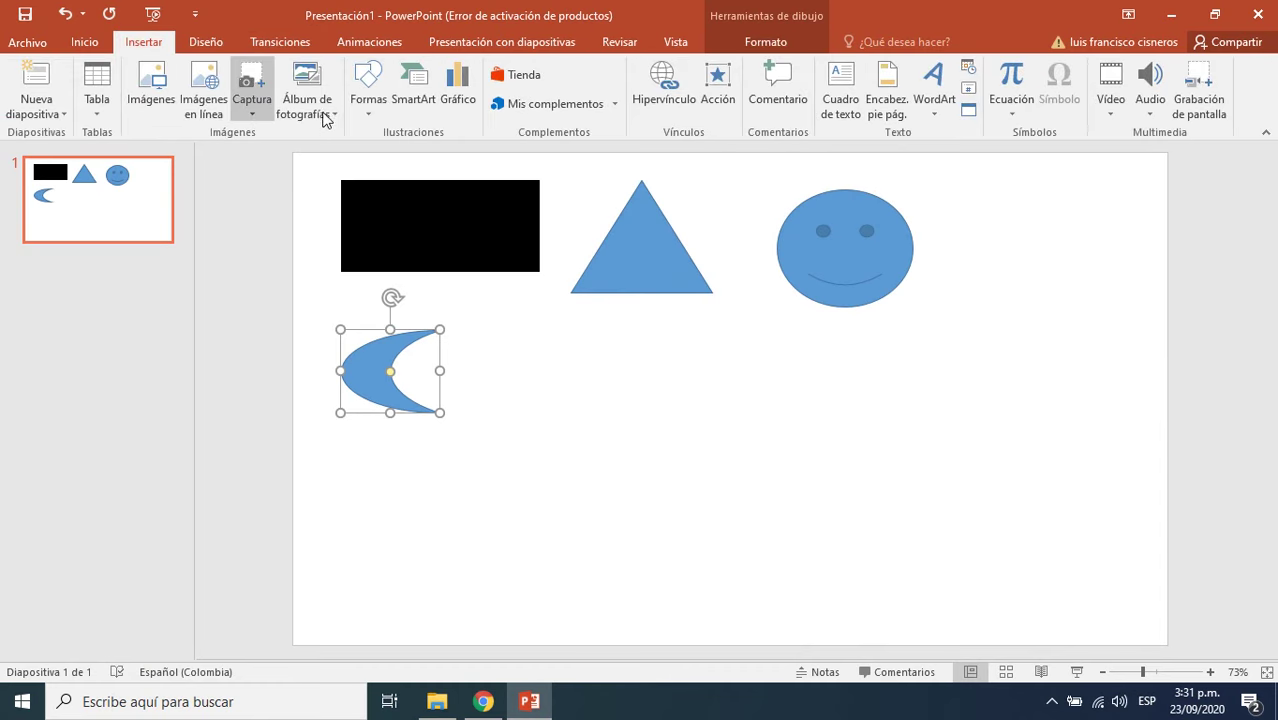
pyautogui.click(368, 116)
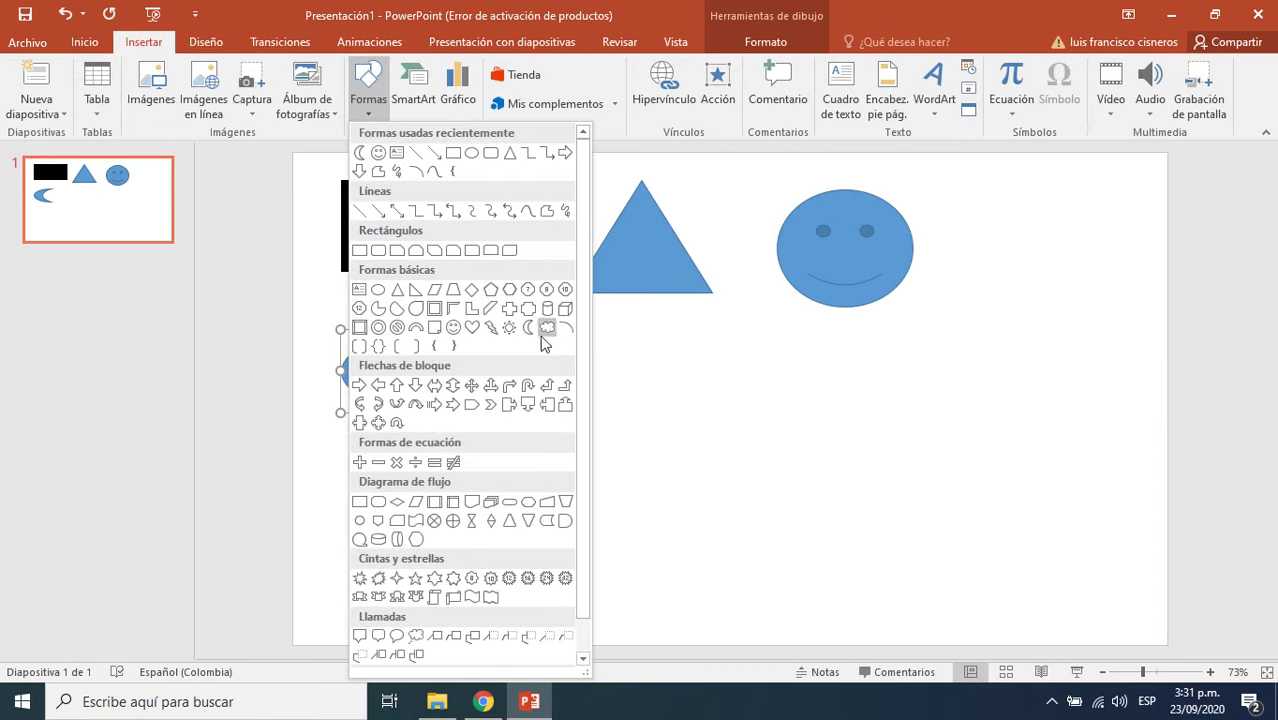
pyautogui.click(509, 328)
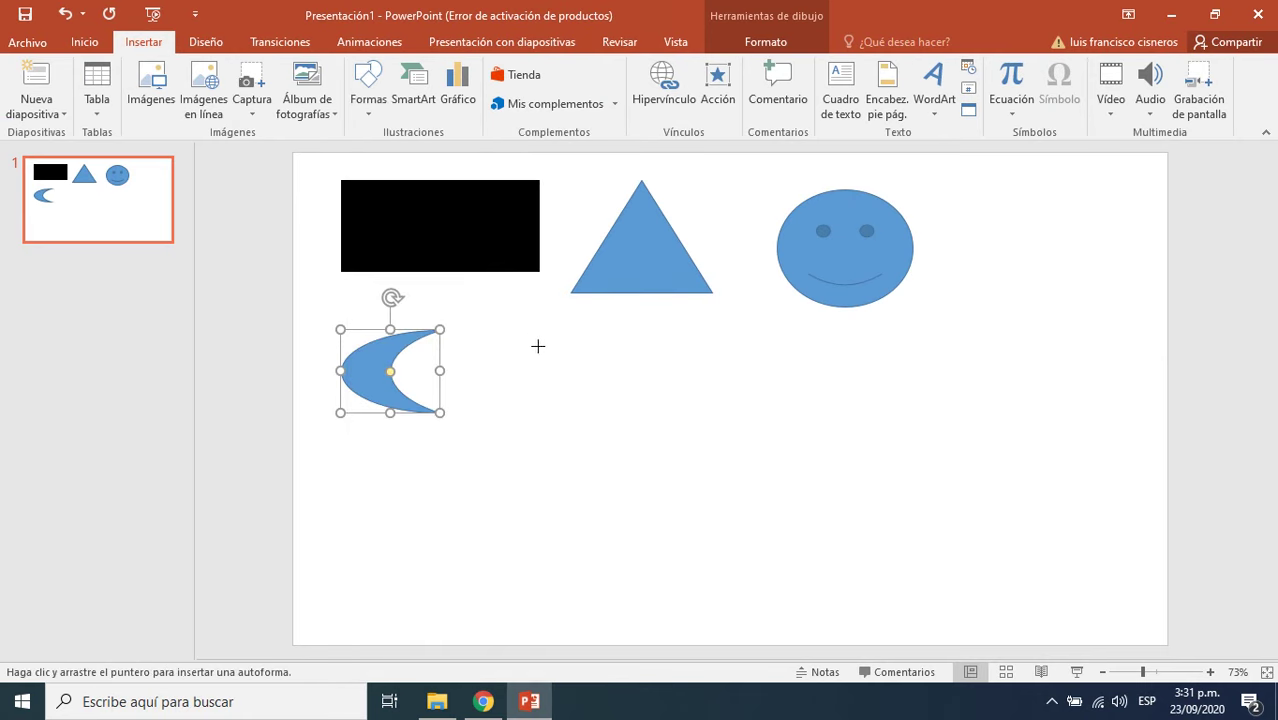
pyautogui.moveTo(514, 344); pyautogui.dragTo(650, 456)
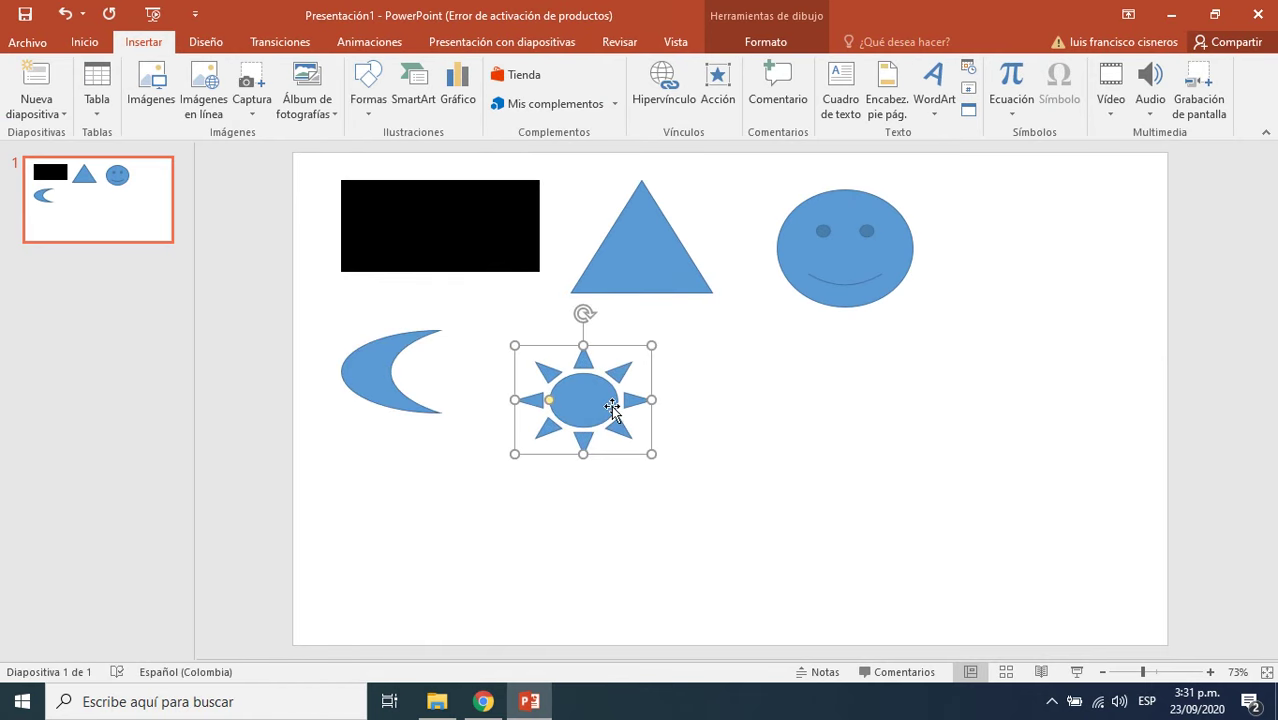
pyautogui.moveTo(616, 414); pyautogui.dragTo(572, 394)
pyautogui.click(152, 46)
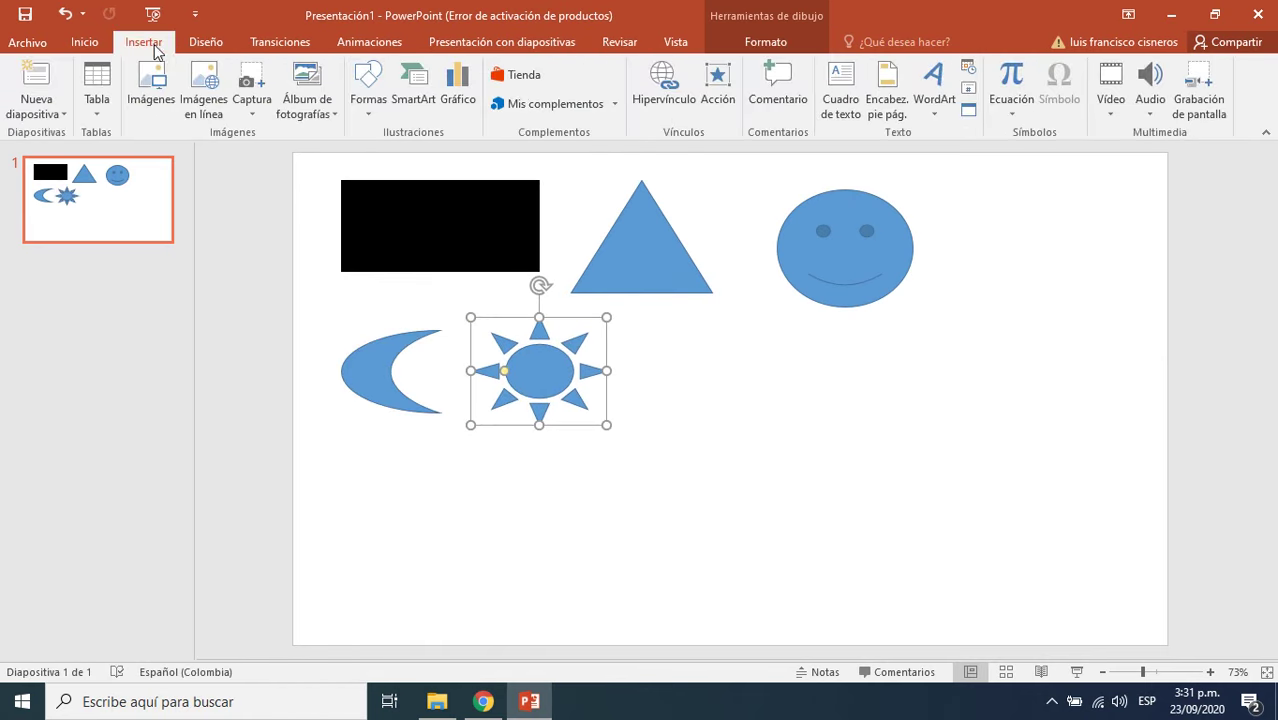
# Draw a Rayo lightning bolt to the right of the sun.
pyautogui.click(368, 95)
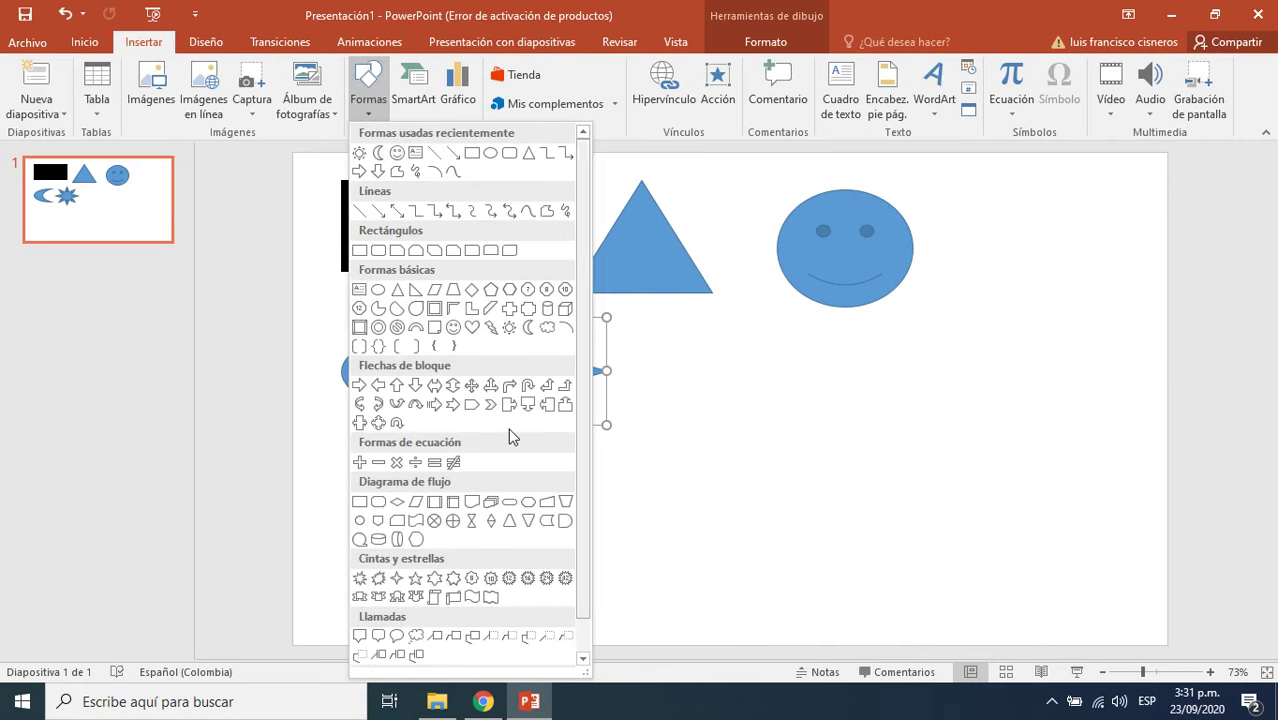
pyautogui.click(491, 327)
pyautogui.moveTo(662, 329); pyautogui.dragTo(757, 441)
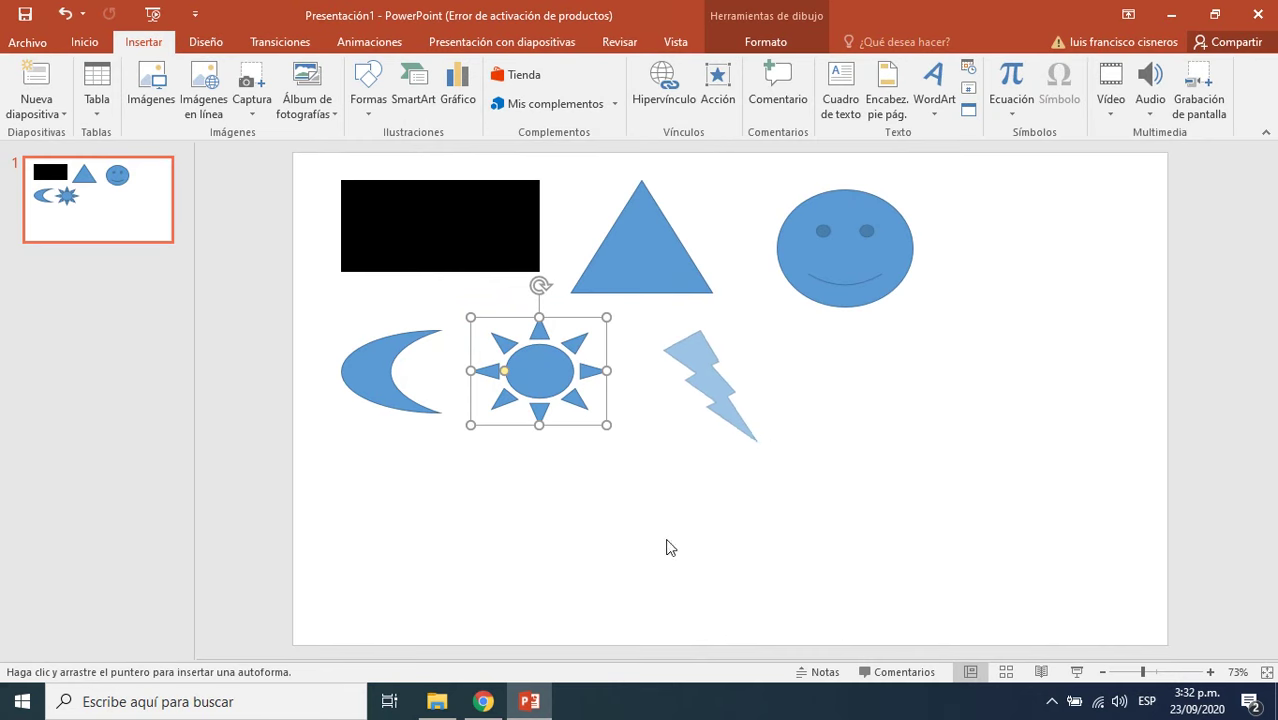
# Add the 'Diagrama de flujo: O' cross-divided circle after the lightning bolt, then deselect it.
pyautogui.click(145, 44)
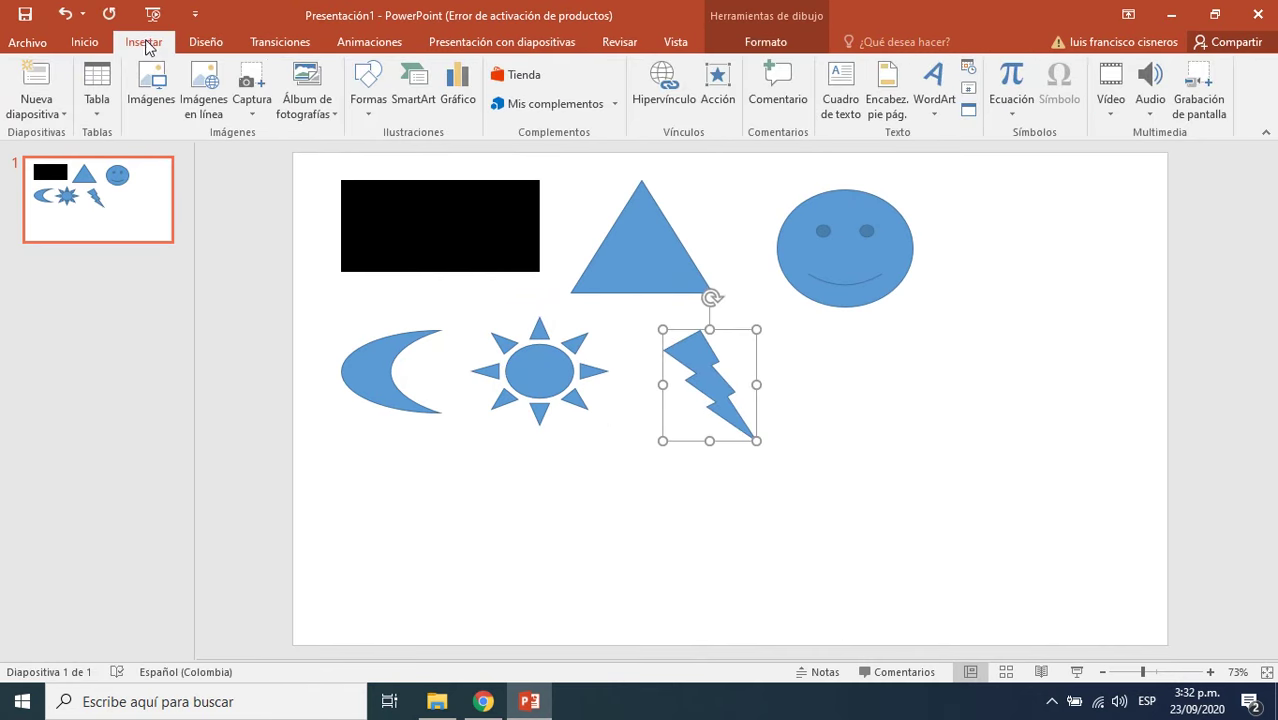
pyautogui.click(368, 85)
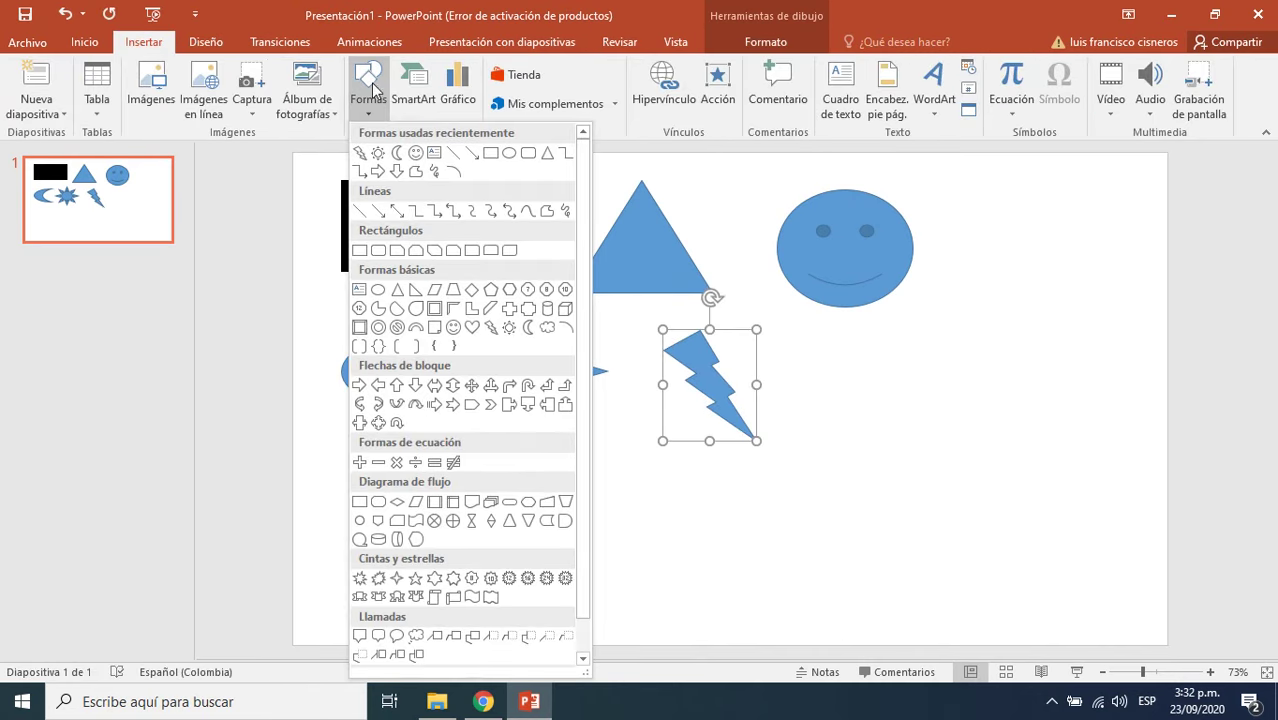
pyautogui.click(452, 520)
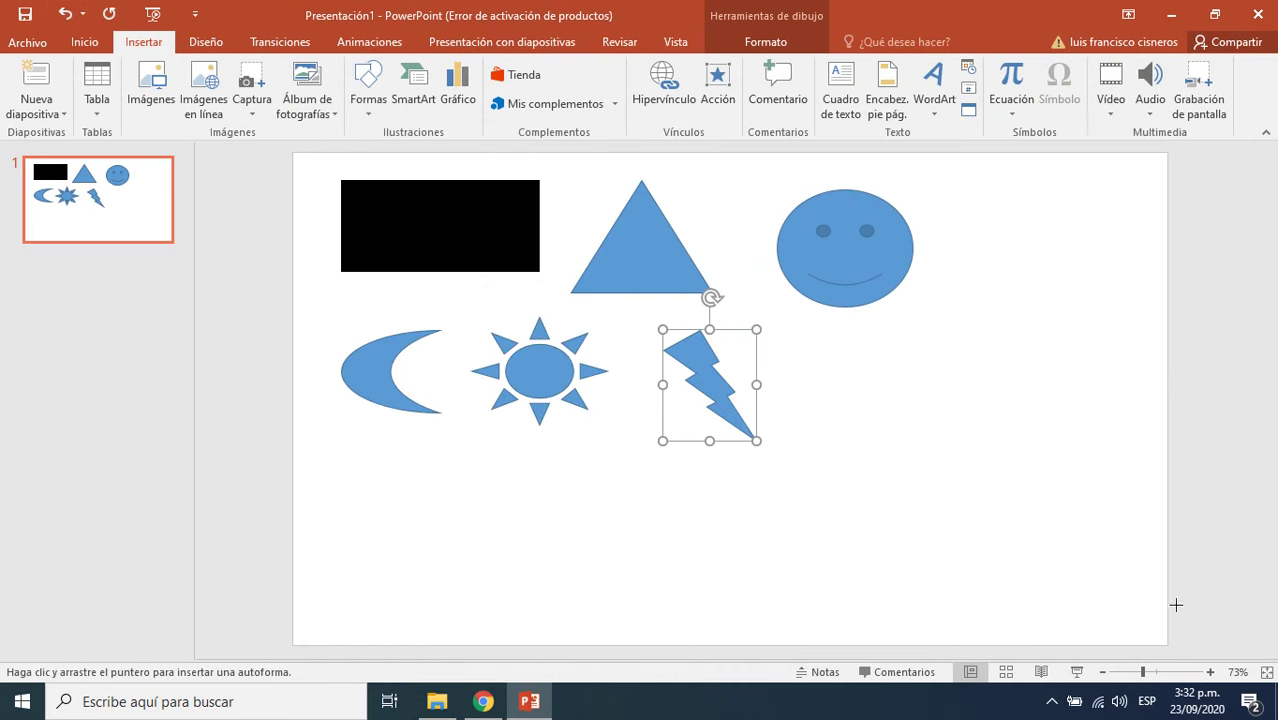
pyautogui.moveTo(796, 318); pyautogui.dragTo(947, 453)
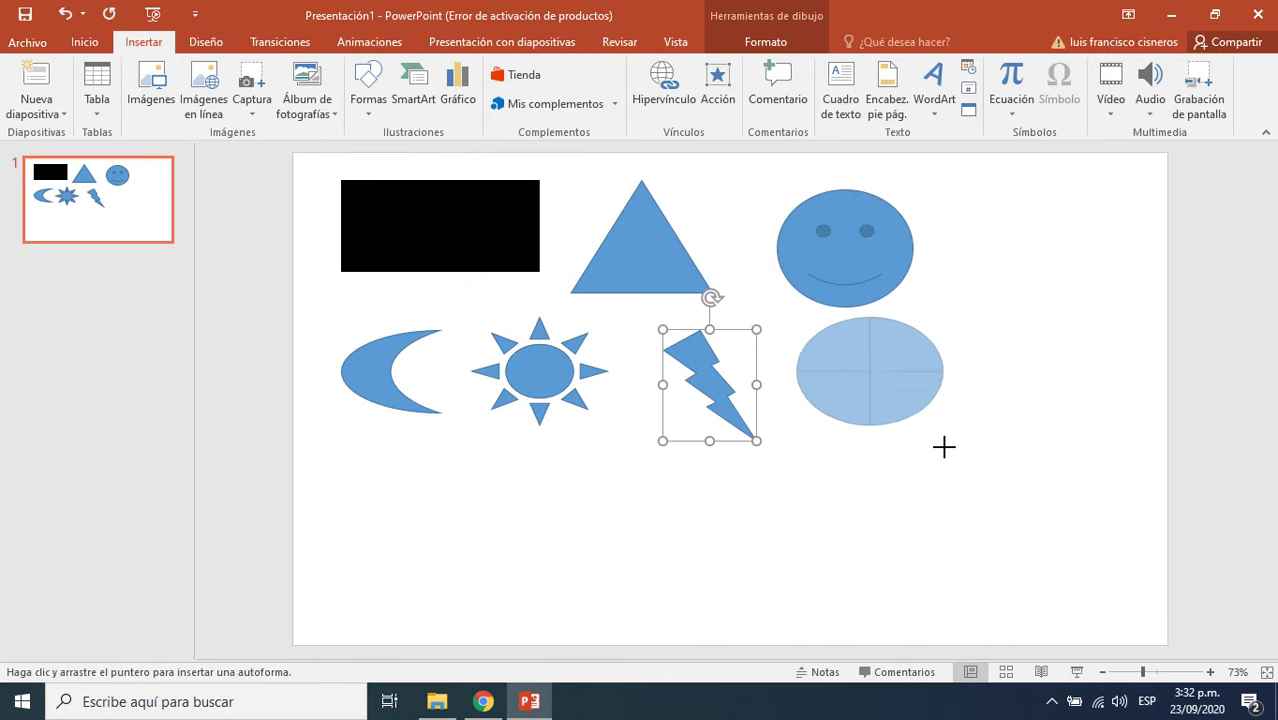
pyautogui.click(1097, 401)
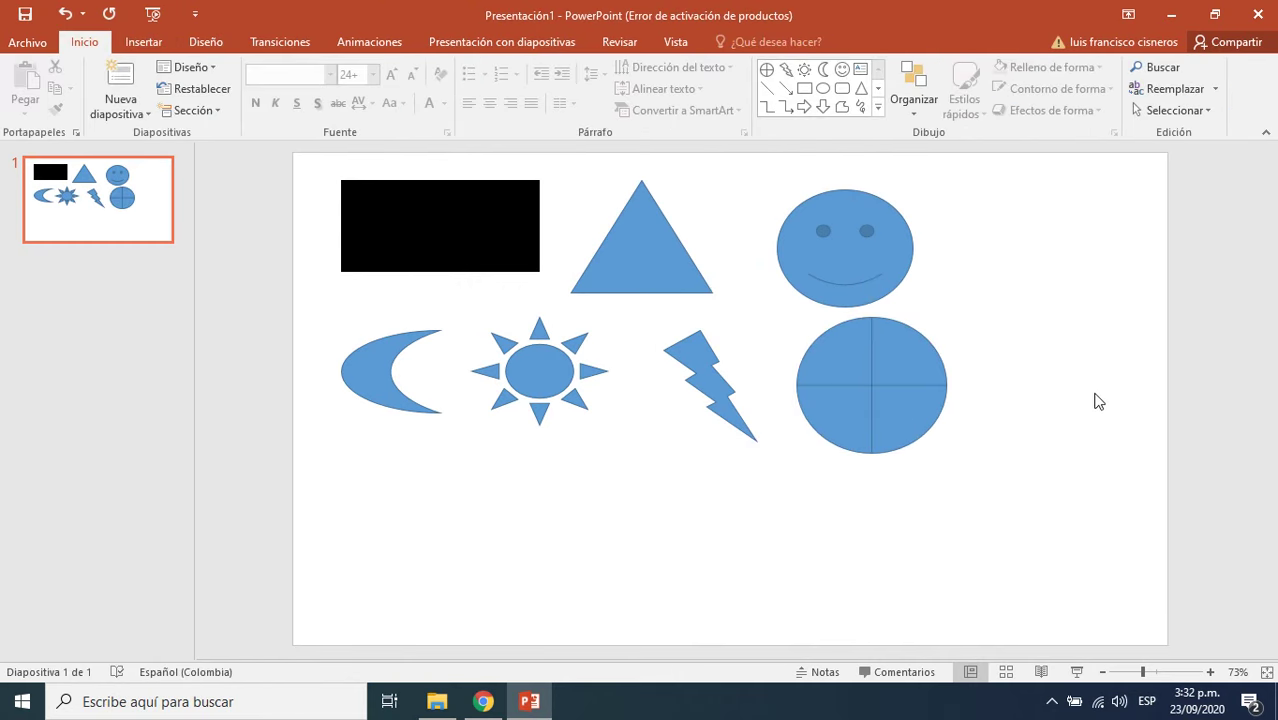